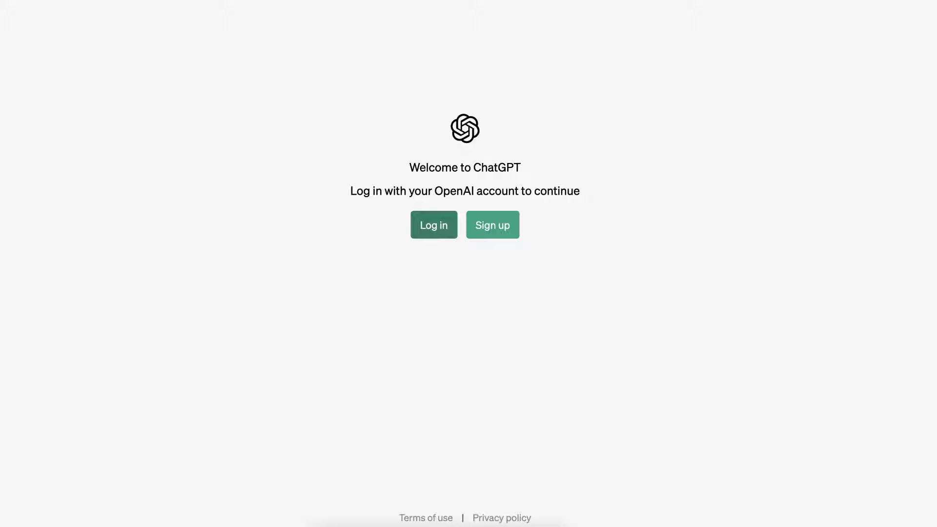
Step: Log in to ChatGPT with the existing Google account
{"action": "left_click", "coordinate": [435, 229]}
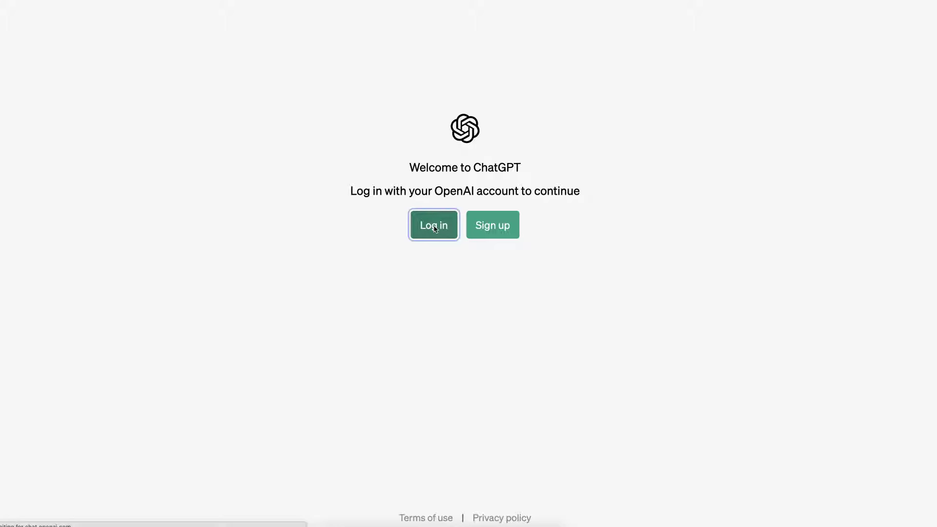
{"action": "left_click", "coordinate": [440, 326]}
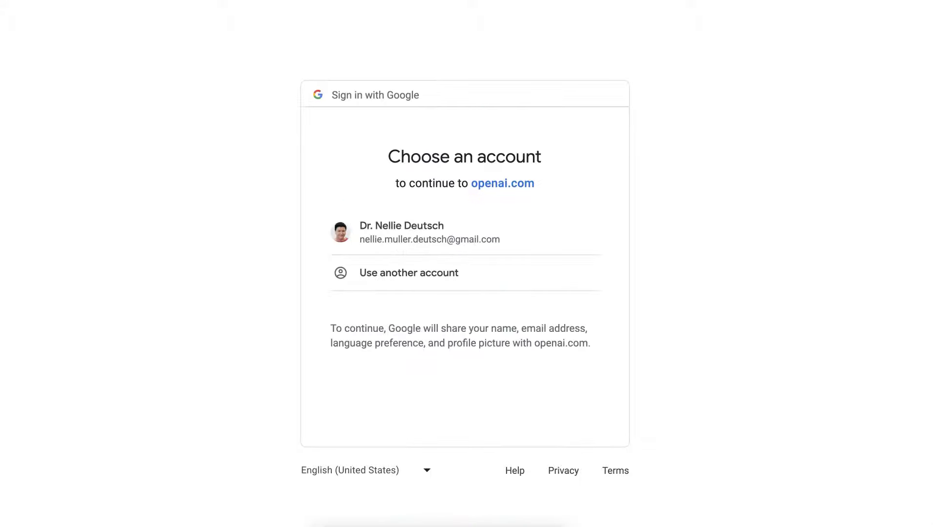
{"action": "left_click", "coordinate": [430, 232]}
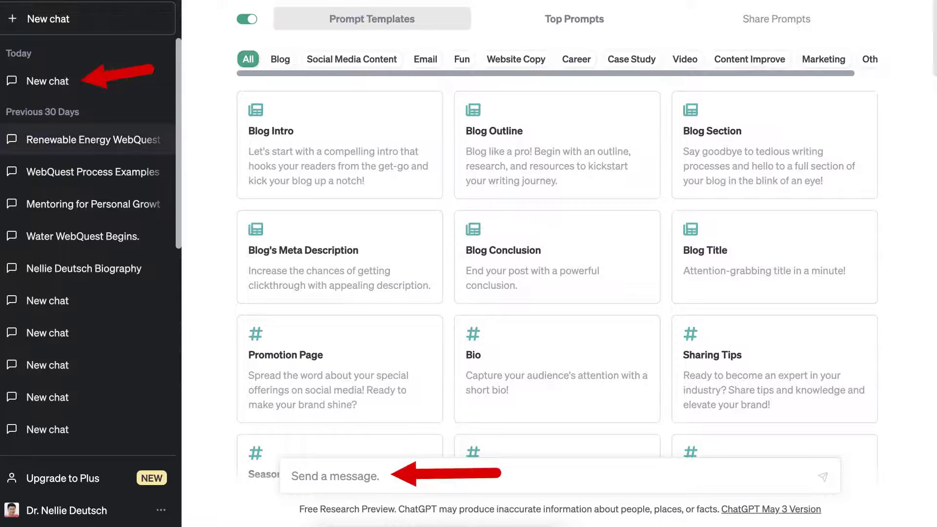
Step: Open the Renewable Energy WebQuest chat and review its example introduction on ChatGPT with the APA reference
{"action": "left_click", "coordinate": [96, 142]}
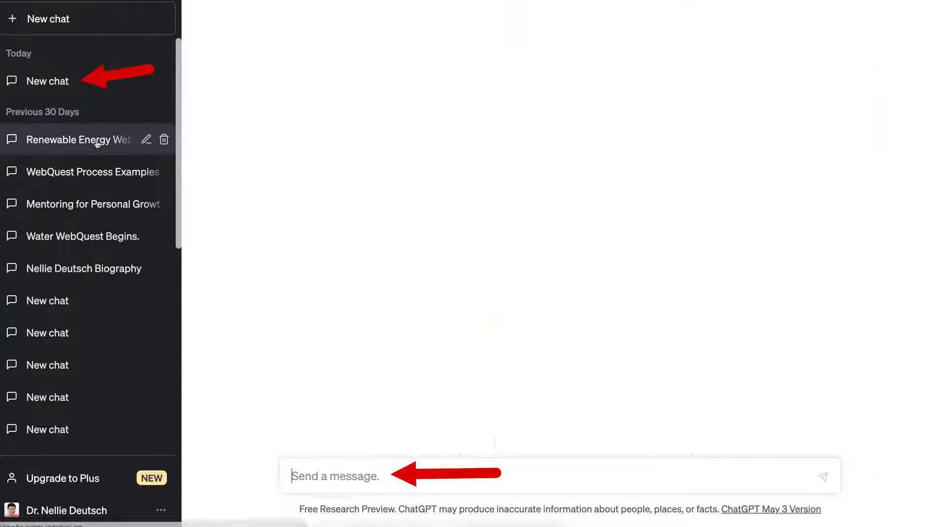
{"action": "scroll", "coordinate": [561, 244], "scroll_direction": "up", "scroll_amount": 5}
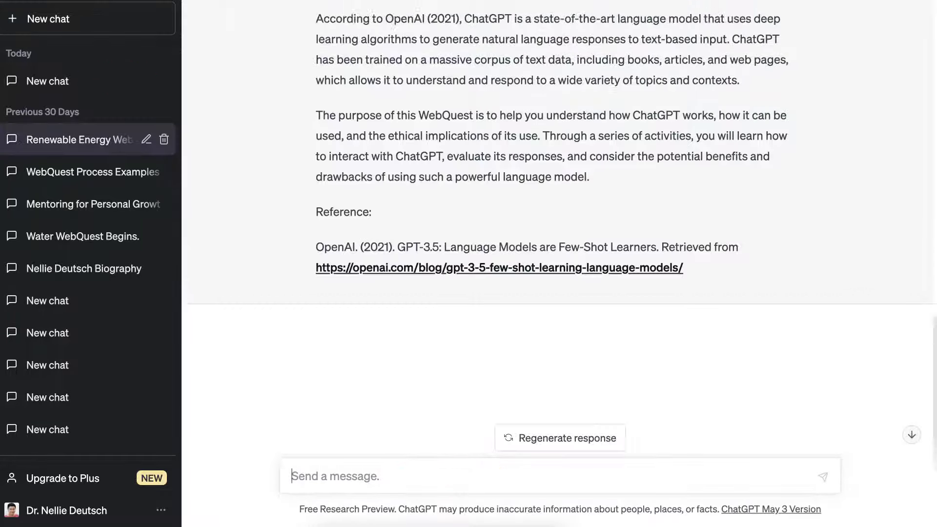
{"action": "scroll", "coordinate": [561, 244], "scroll_direction": "up", "scroll_amount": 1}
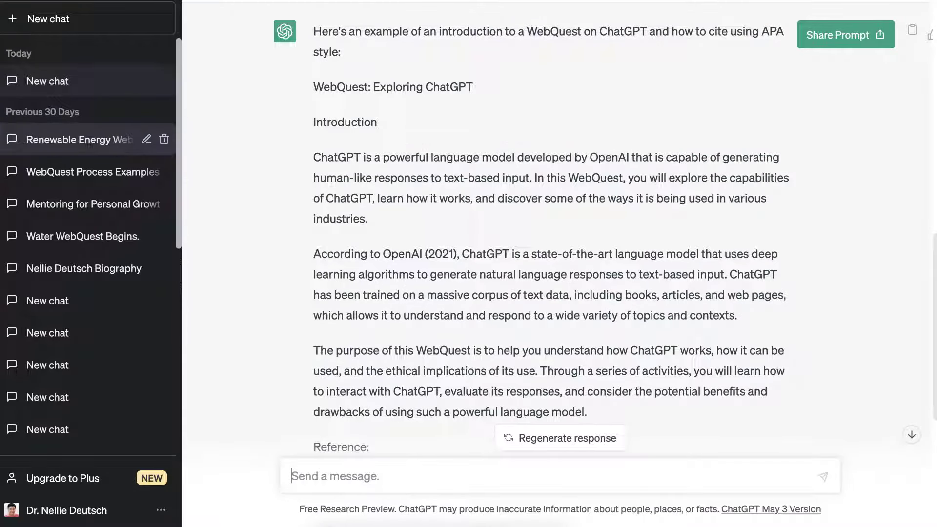
Step: Open today's chat and start sharing the prompt that asks for a WebQuest introduction to using ChatGPT to create WebQuests
{"action": "left_click", "coordinate": [49, 84]}
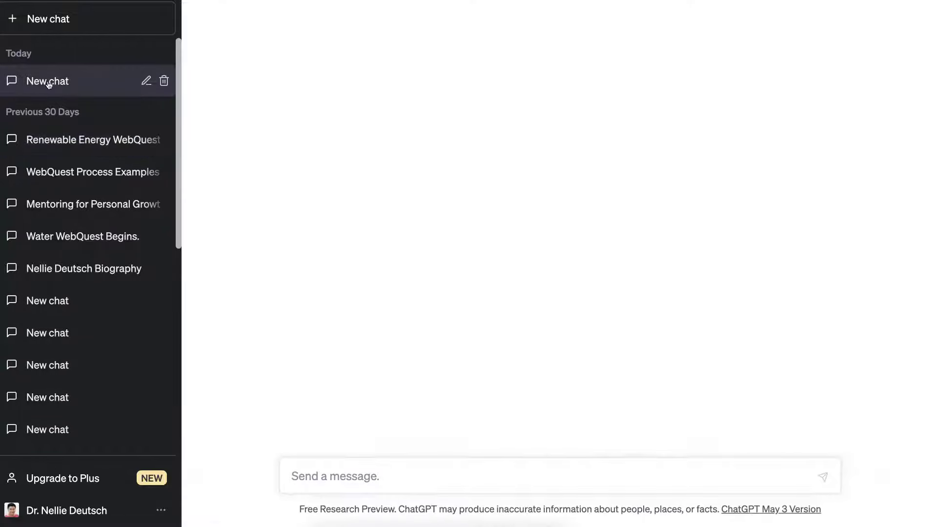
{"action": "scroll", "coordinate": [403, 133], "scroll_direction": "up", "scroll_amount": 6}
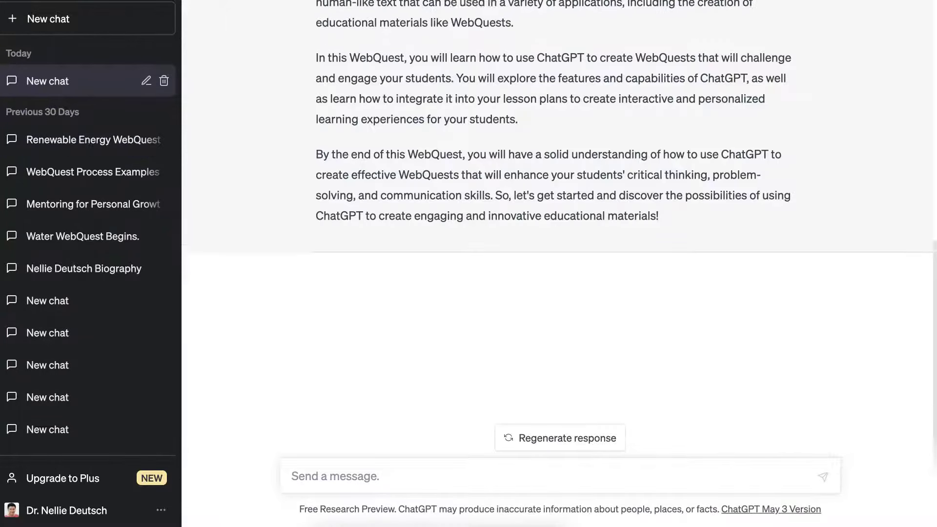
{"action": "scroll", "coordinate": [404, 134], "scroll_direction": "up", "scroll_amount": 4}
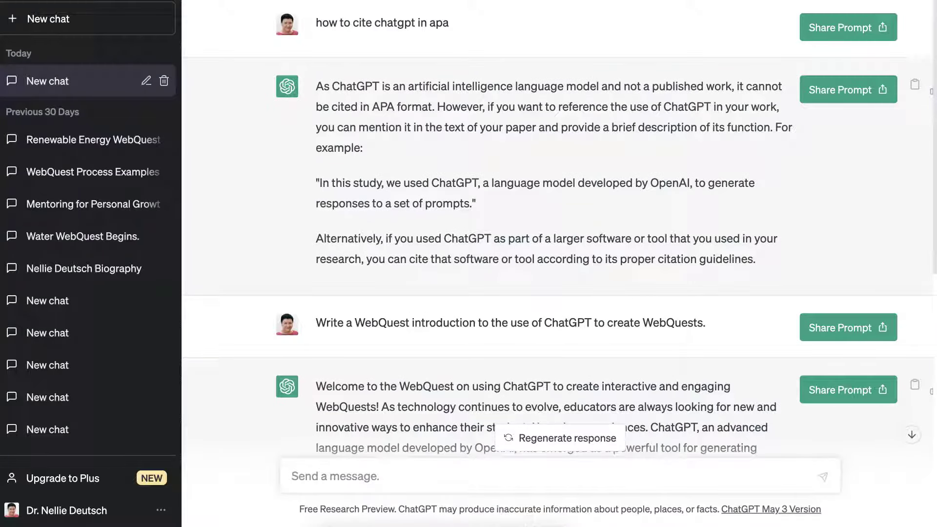
{"action": "scroll", "coordinate": [443, 106], "scroll_direction": "down", "scroll_amount": 5}
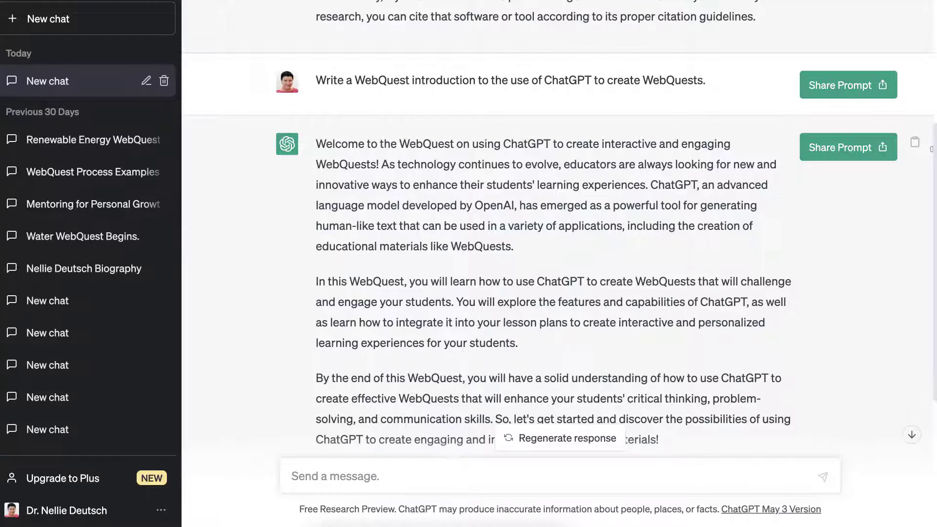
{"action": "left_click", "coordinate": [847, 86]}
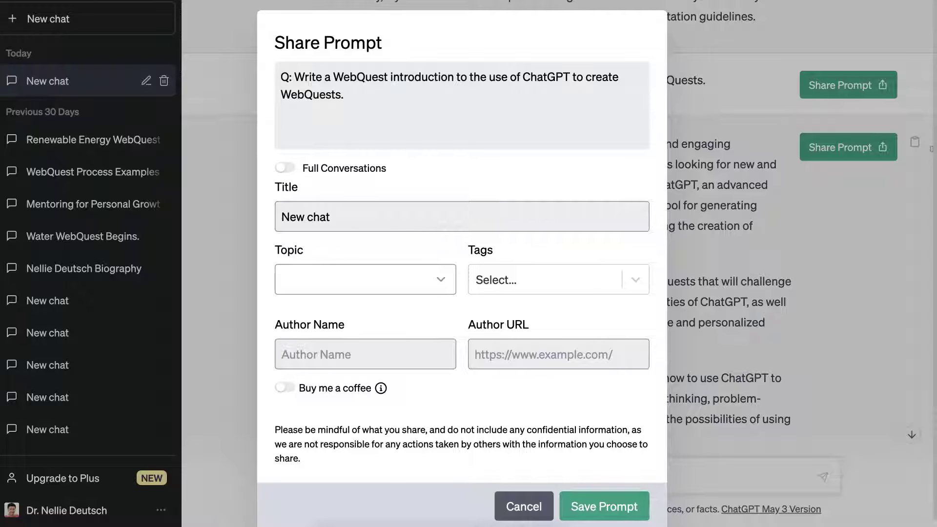
Step: Replace the shared prompt's title with "WebQuest on the Use ChatGPT to Create WebQuest"
{"action": "left_click_drag", "start_coordinate": [331, 216], "coordinate": [275, 214]}
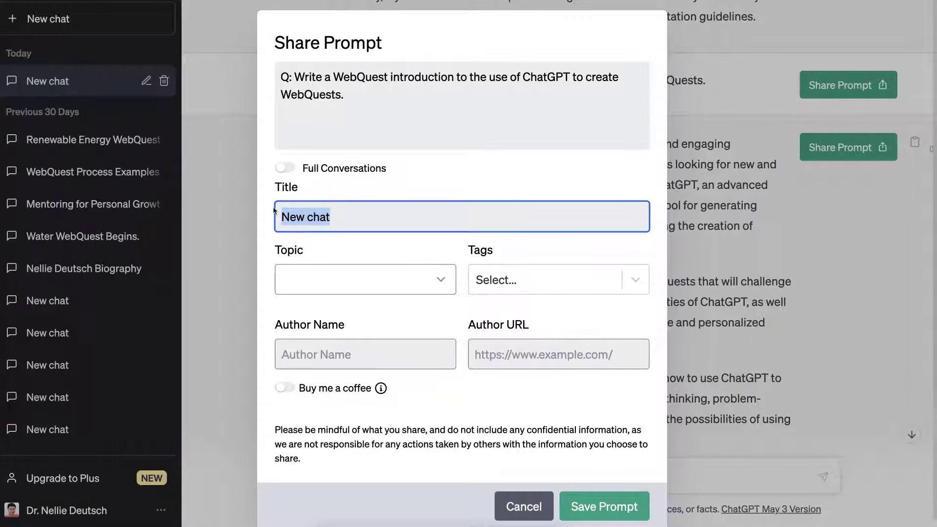
{"action": "key", "text": "BackSpace"}
{"action": "type", "text": "We"}
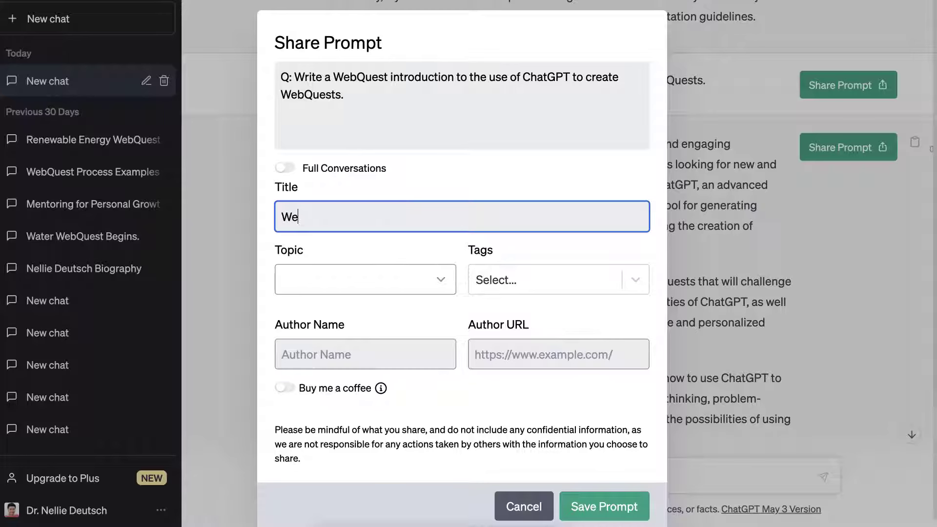
{"action": "type", "text": "bQuest on the Use"}
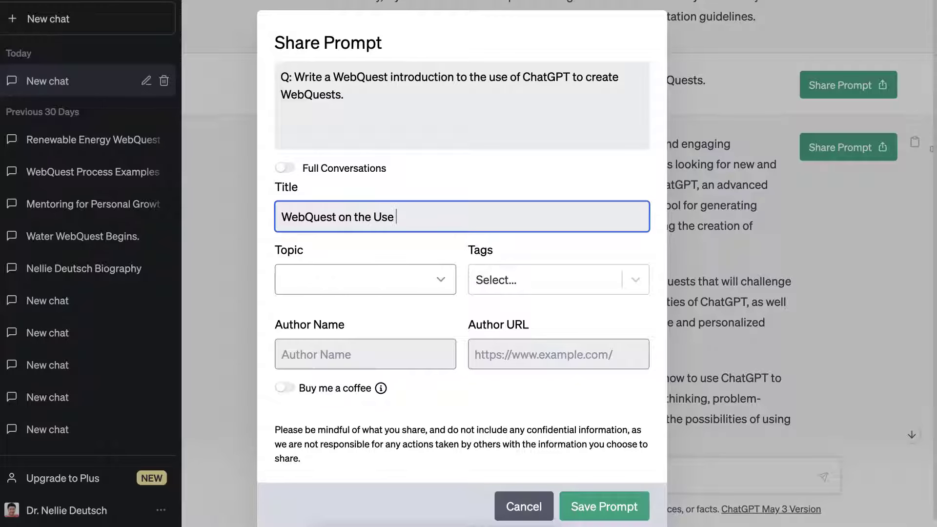
{"action": "type", "text": " ChatGPT to C"}
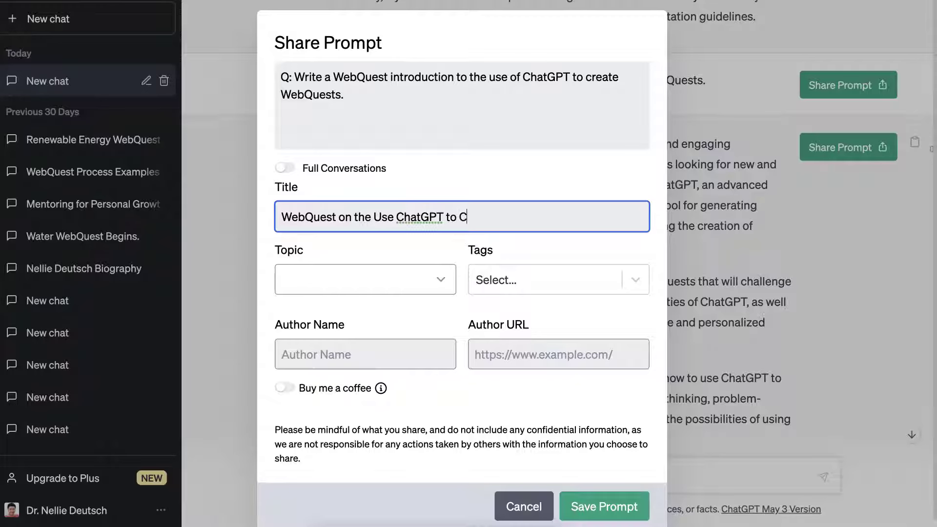
{"action": "type", "text": "reate WebQuest"}
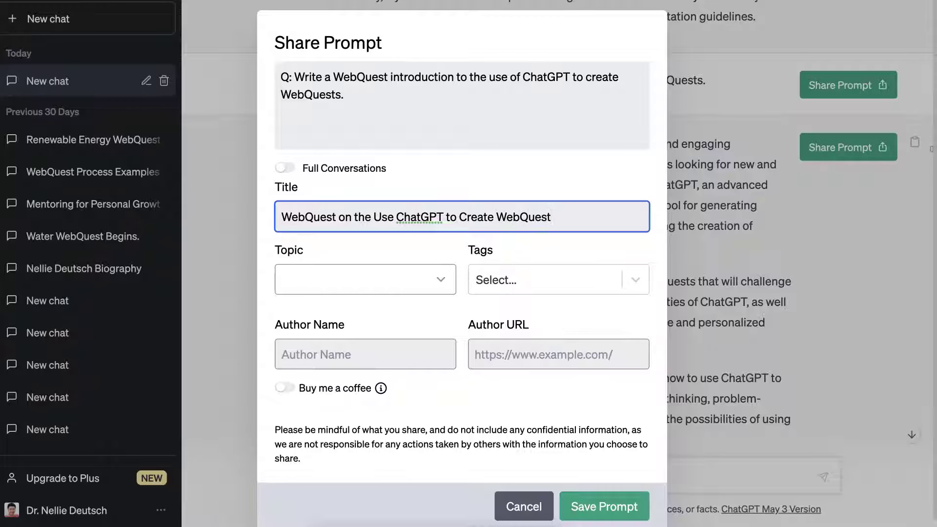
Step: Shorten the title to "ChatGPT to Create WebQuests", removing the opening words and making the last word plural
{"action": "left_click_drag", "start_coordinate": [396, 217], "coordinate": [281, 217]}
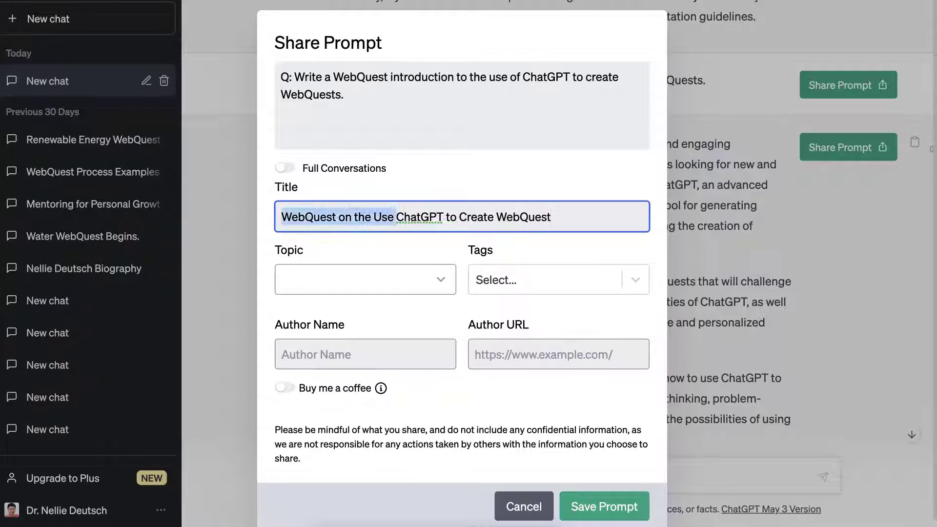
{"action": "key", "text": "BackSpace"}
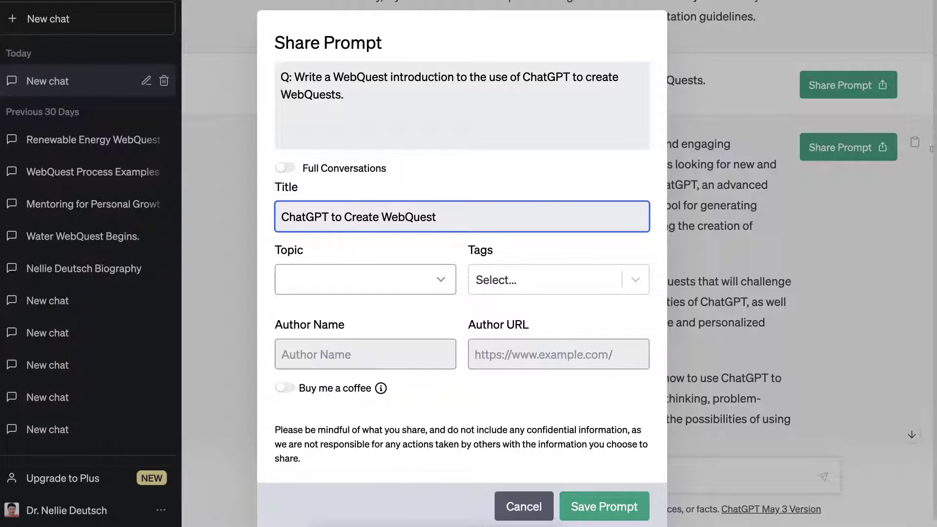
{"action": "type", "text": "s"}
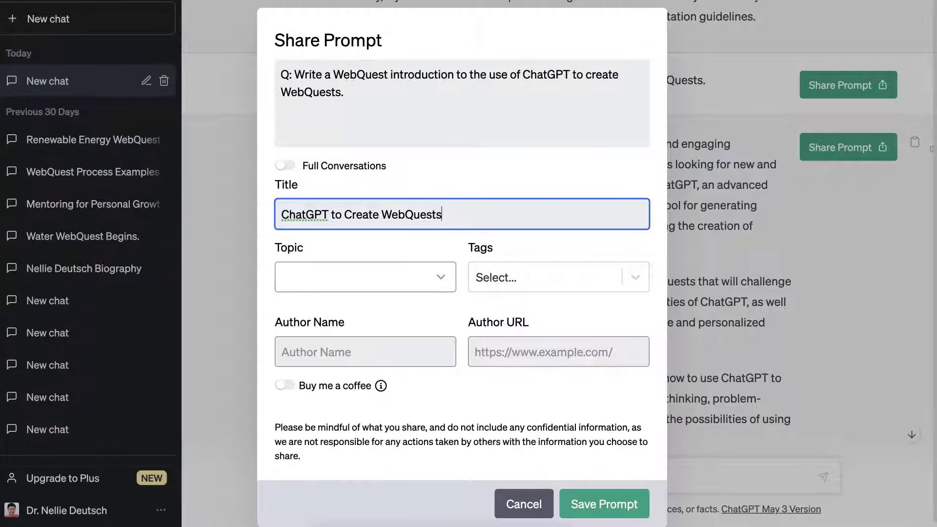
Step: Set the shared prompt's topic to Teacher
{"action": "left_click", "coordinate": [365, 279]}
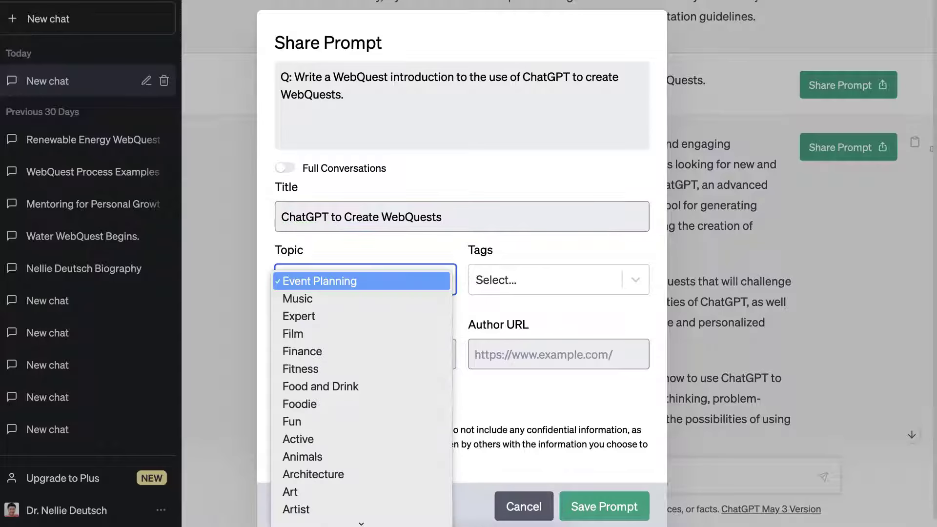
{"action": "scroll", "coordinate": [388, 358], "scroll_direction": "down", "scroll_amount": 5}
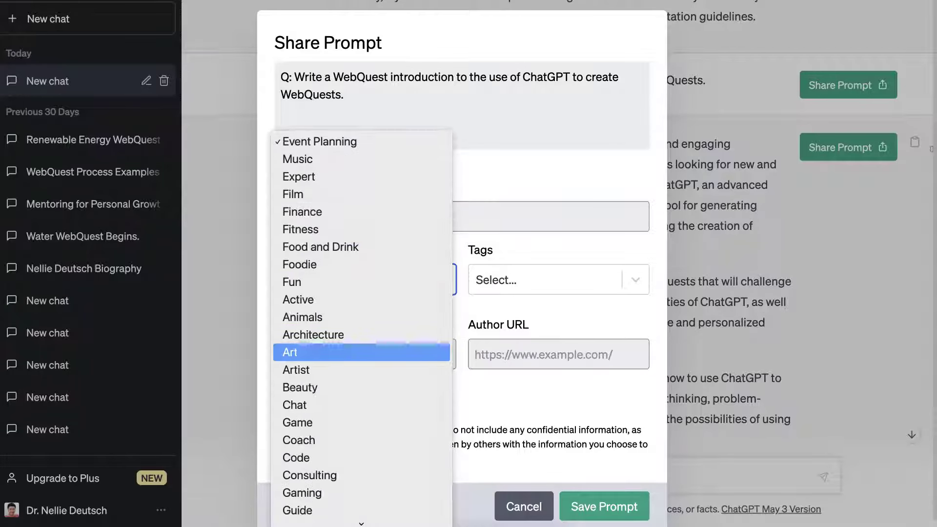
{"action": "scroll", "coordinate": [389, 360], "scroll_direction": "down", "scroll_amount": 3}
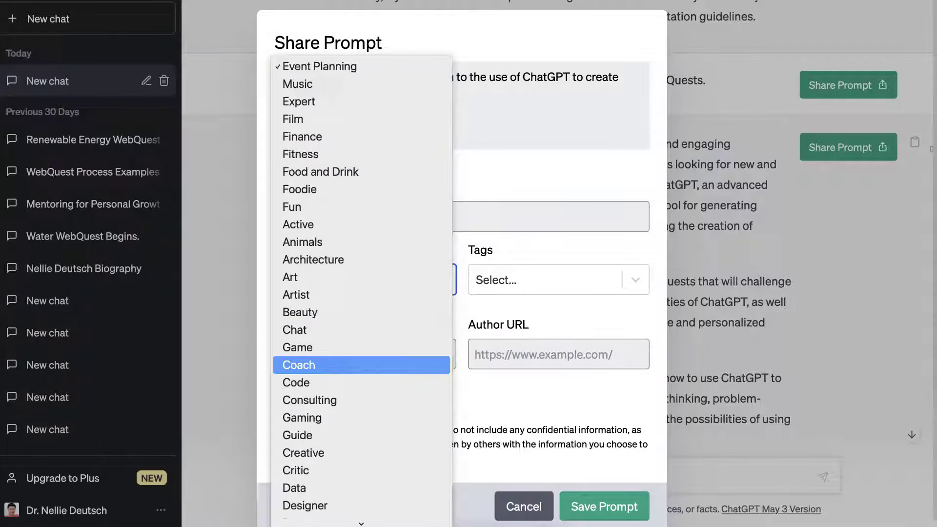
{"action": "scroll", "coordinate": [391, 360], "scroll_direction": "down", "scroll_amount": 1}
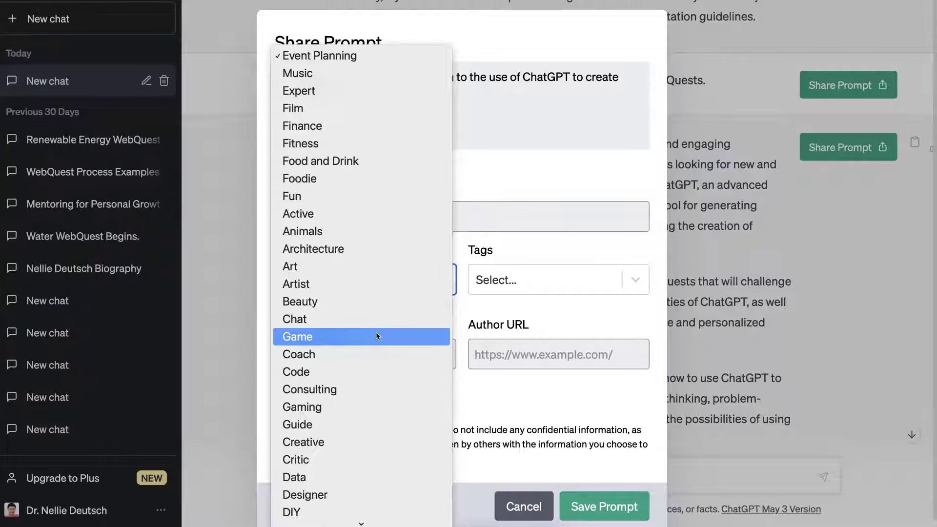
{"action": "scroll", "coordinate": [361, 293], "scroll_direction": "down", "scroll_amount": 8}
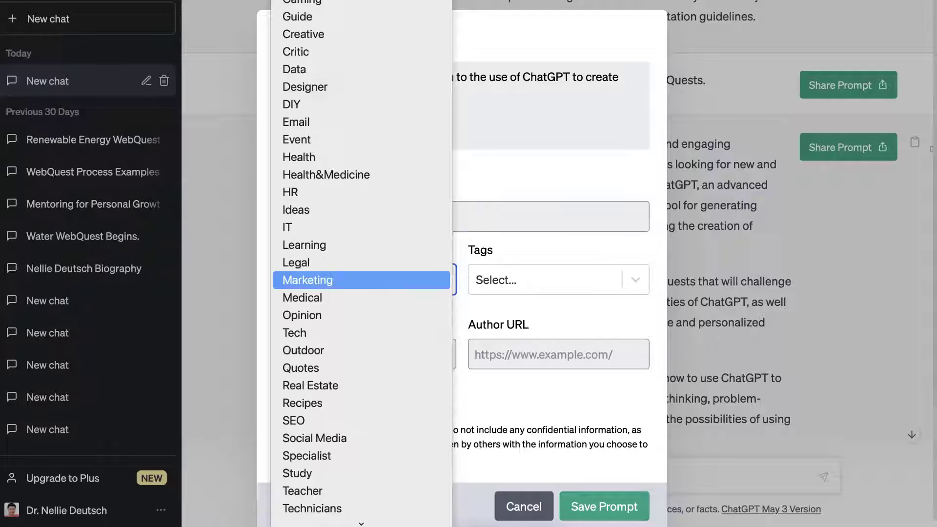
{"action": "scroll", "coordinate": [365, 277], "scroll_direction": "down", "scroll_amount": 1}
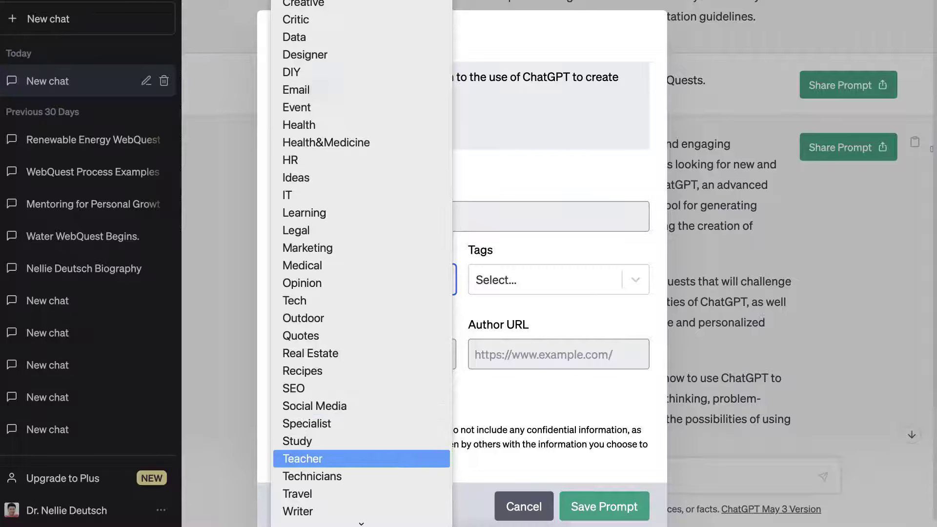
{"action": "left_click", "coordinate": [306, 458]}
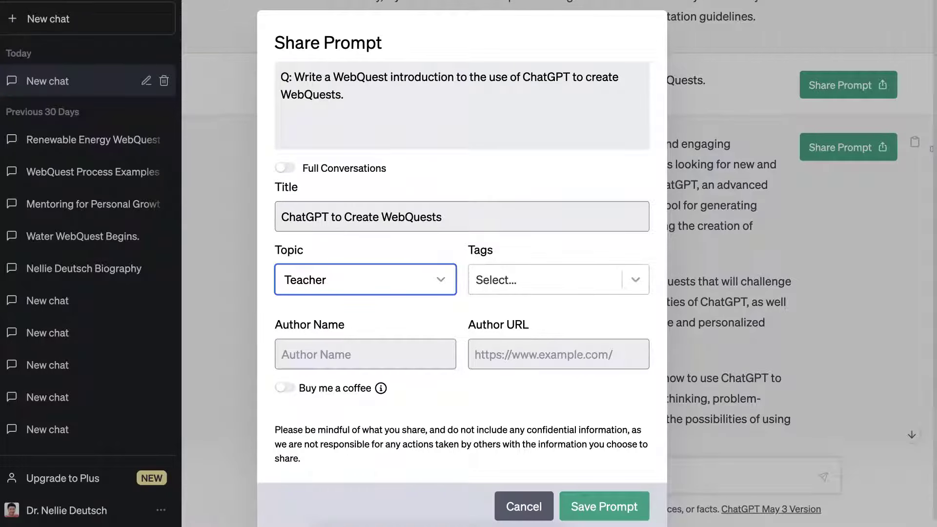
Step: Create and add the tag "WebQuest" to the shared prompt
{"action": "left_click", "coordinate": [635, 278]}
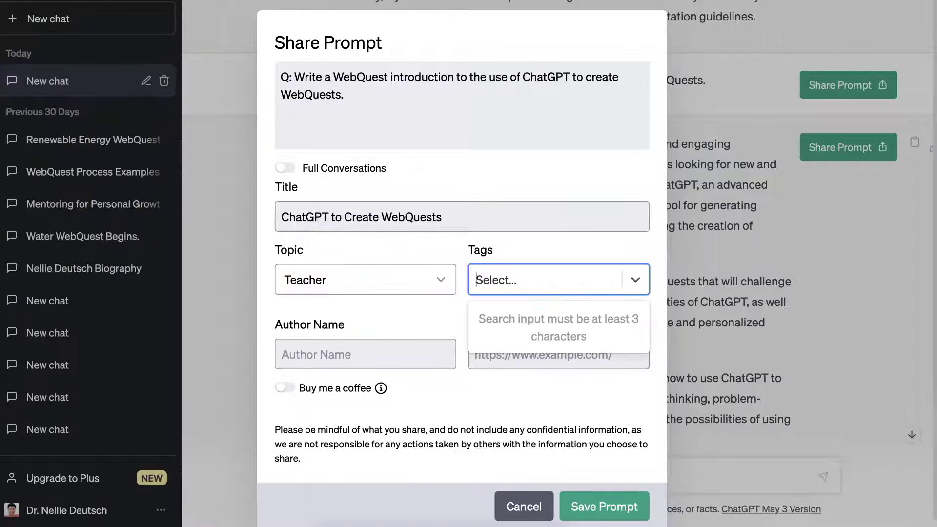
{"action": "key", "text": "Escape"}
{"action": "key", "text": "Down"}
{"action": "type", "text": "WebQuest"}
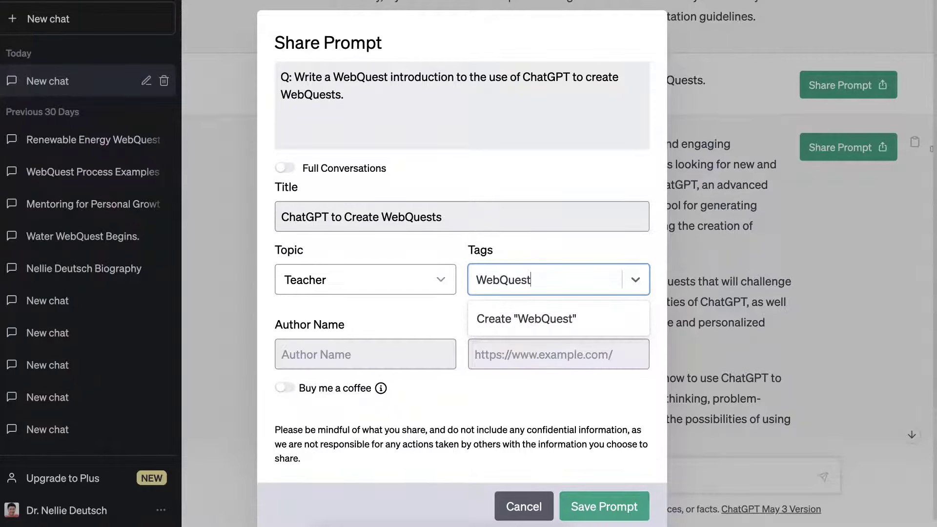
{"action": "key", "text": "Return"}
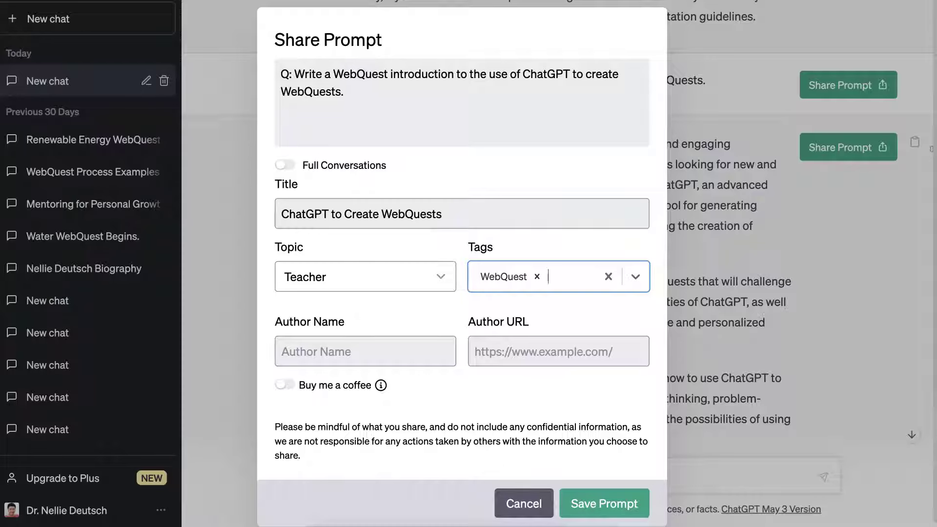
Step: Enter the author's title and full name as the author name
{"action": "left_click", "coordinate": [365, 351]}
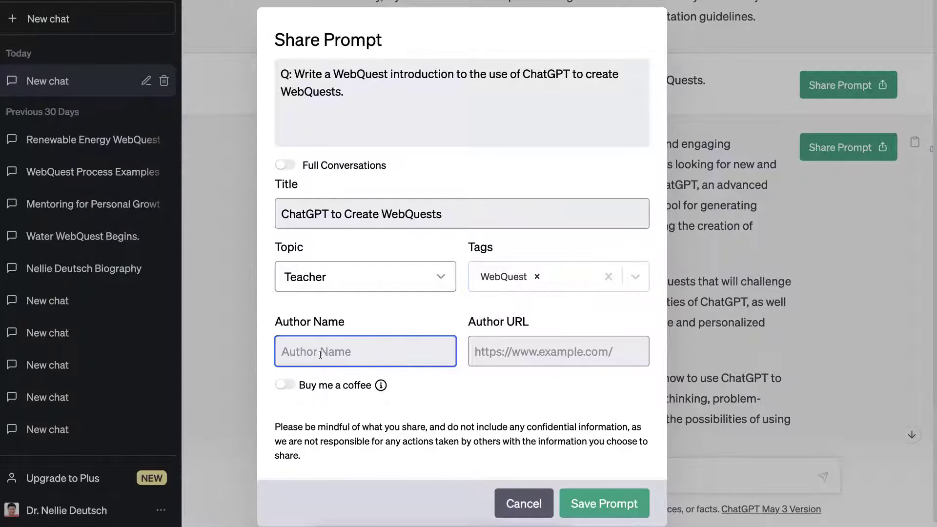
{"action": "type", "text": "Dr. Nellie Deutsch"}
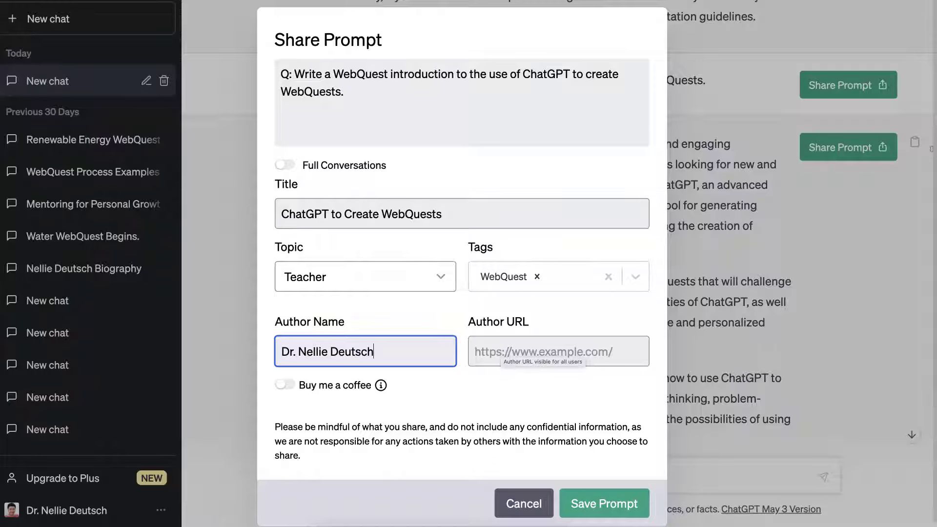
Step: Enter the author's YouTube channel address as the author URL
{"action": "key", "text": "Tab"}
{"action": "type", "text": "h"}
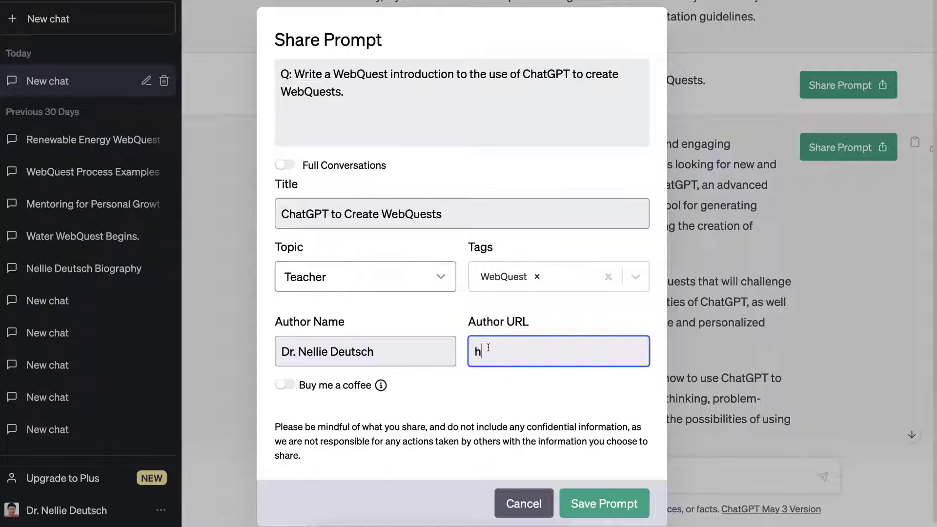
{"action": "type", "text": "ttps://youtub"}
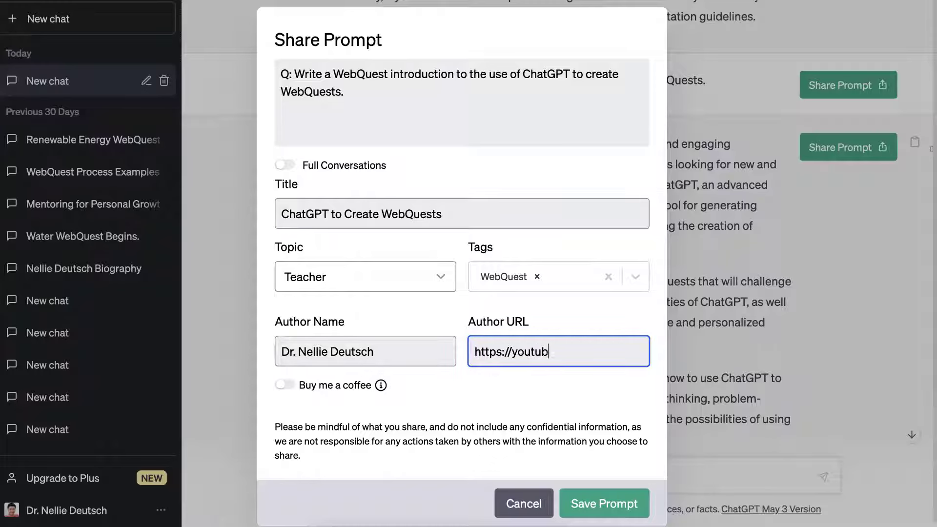
{"action": "type", "text": "e.com/@nell"}
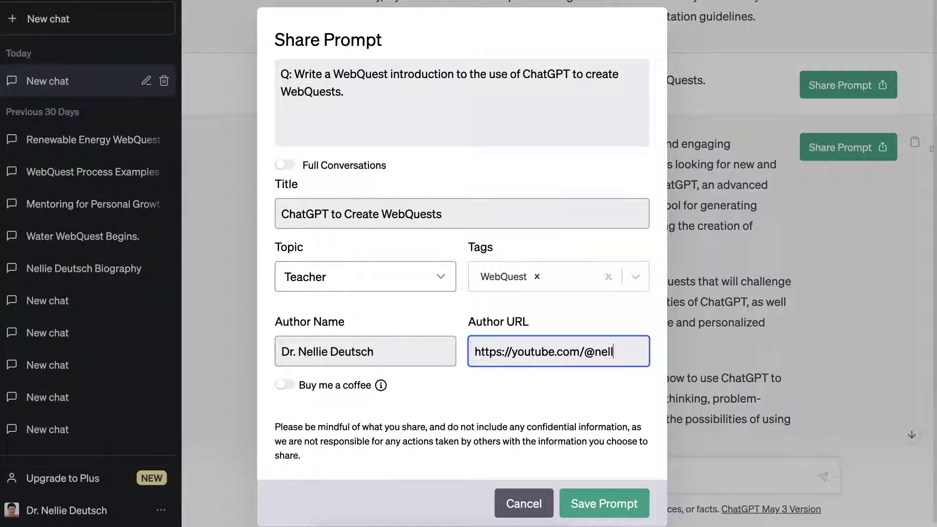
{"action": "type", "text": "iedeutsch"}
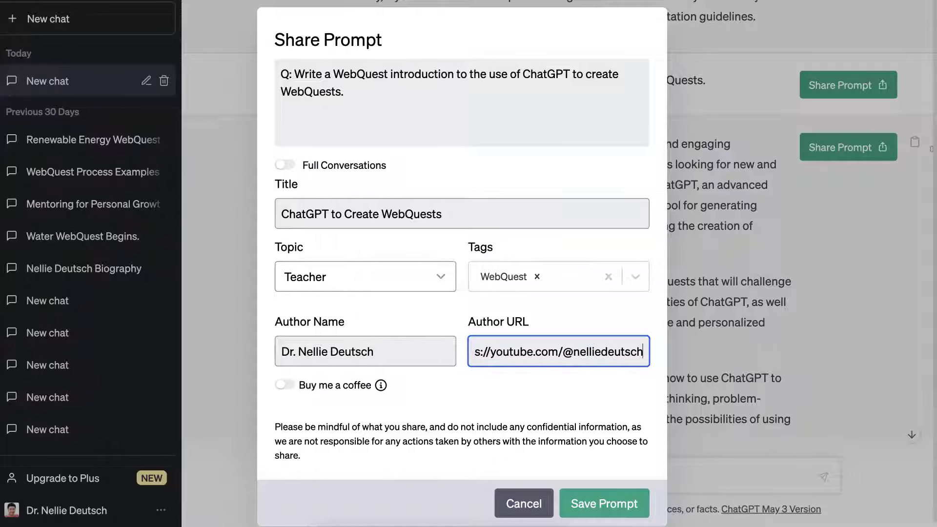
Step: Save the shared prompt and review its published page on DataFit
{"action": "scroll", "coordinate": [462, 267], "scroll_direction": "down", "scroll_amount": 1}
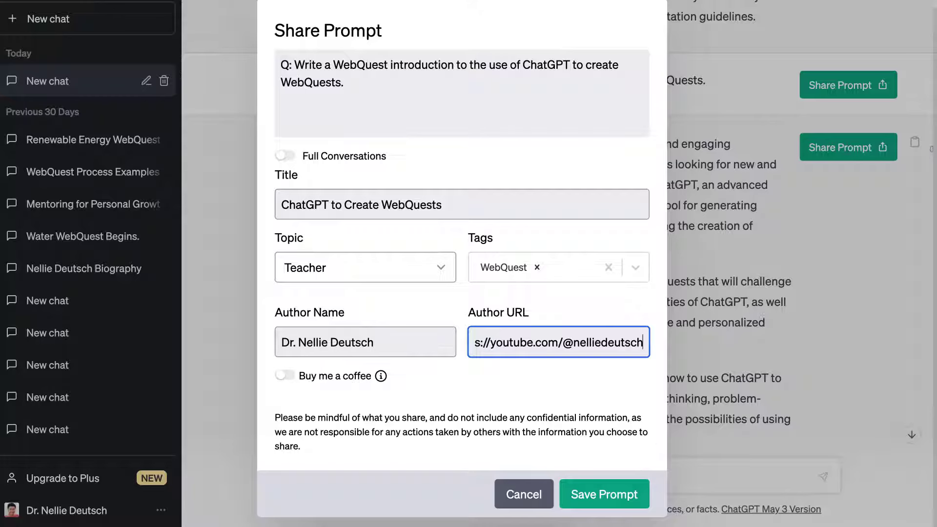
{"action": "key", "text": "Return"}
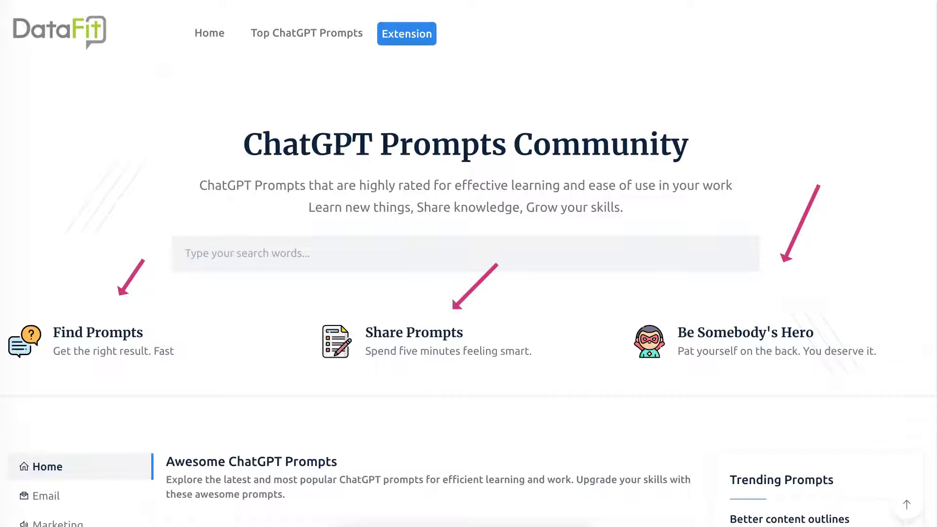
{"action": "scroll", "coordinate": [226, 248], "scroll_direction": "down", "scroll_amount": 7}
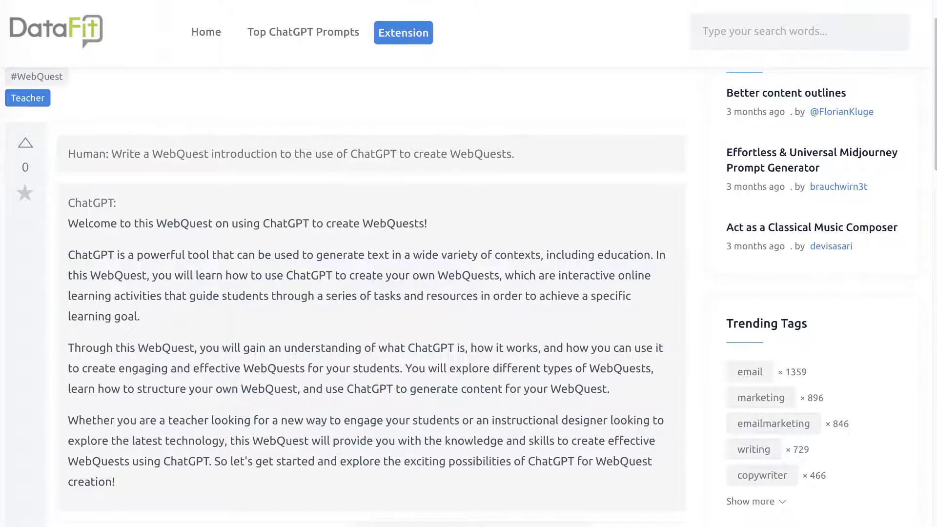
{"action": "scroll", "coordinate": [468, 293], "scroll_direction": "down", "scroll_amount": 1}
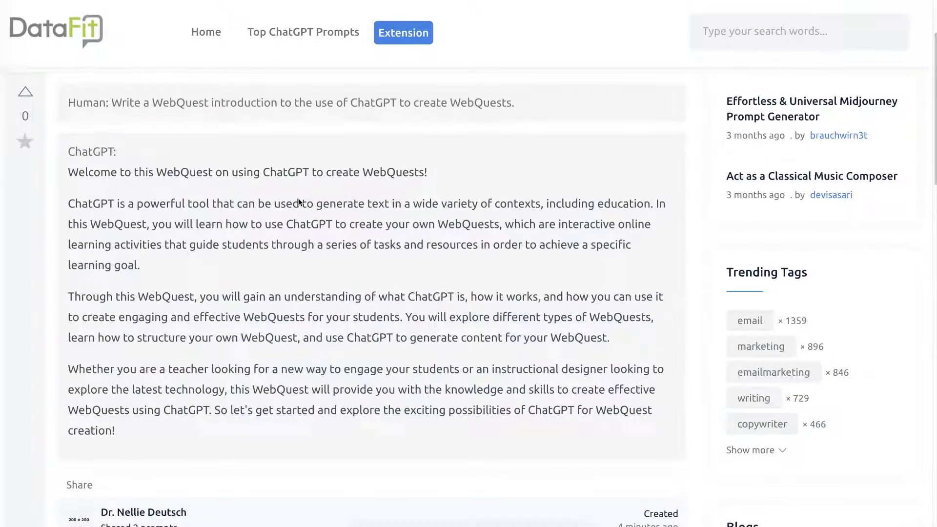
{"action": "scroll", "coordinate": [320, 229], "scroll_direction": "down", "scroll_amount": 4}
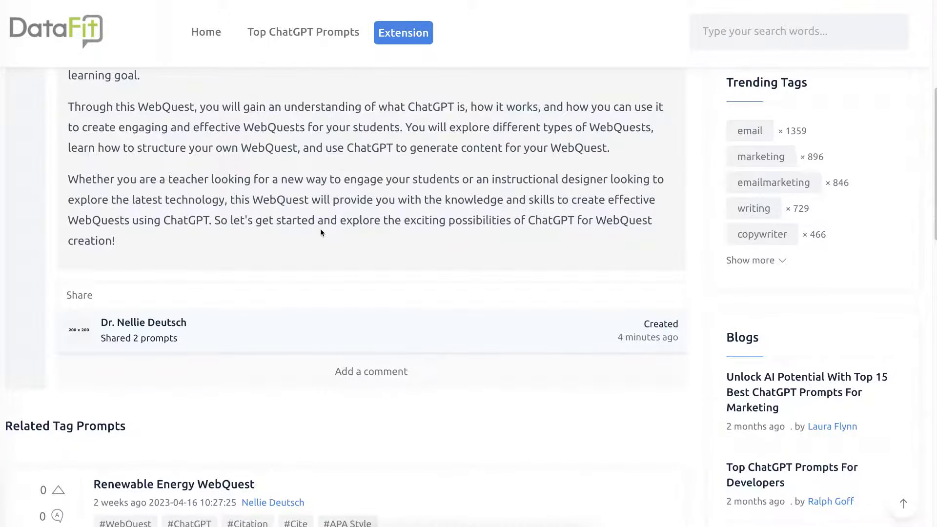
{"action": "scroll", "coordinate": [321, 233], "scroll_direction": "down", "scroll_amount": 1}
{"action": "scroll", "coordinate": [321, 232], "scroll_direction": "up", "scroll_amount": 5}
{"action": "scroll", "coordinate": [320, 232], "scroll_direction": "up", "scroll_amount": 3}
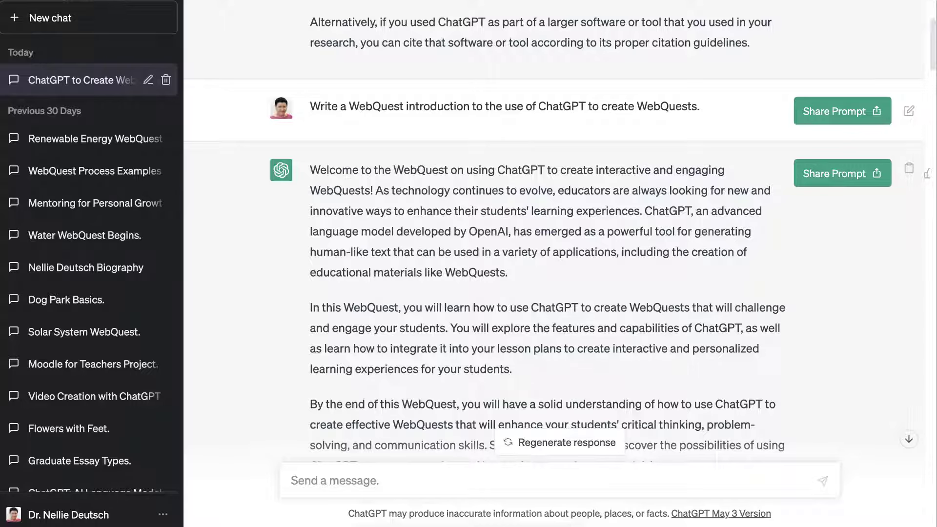
Step: In the ChatGPT conversation, copy the full WebQuest introduction response, from "Welcome to the WebQuest" through "innovative educational materials!"
{"action": "scroll", "coordinate": [487, 185], "scroll_direction": "down", "scroll_amount": 3}
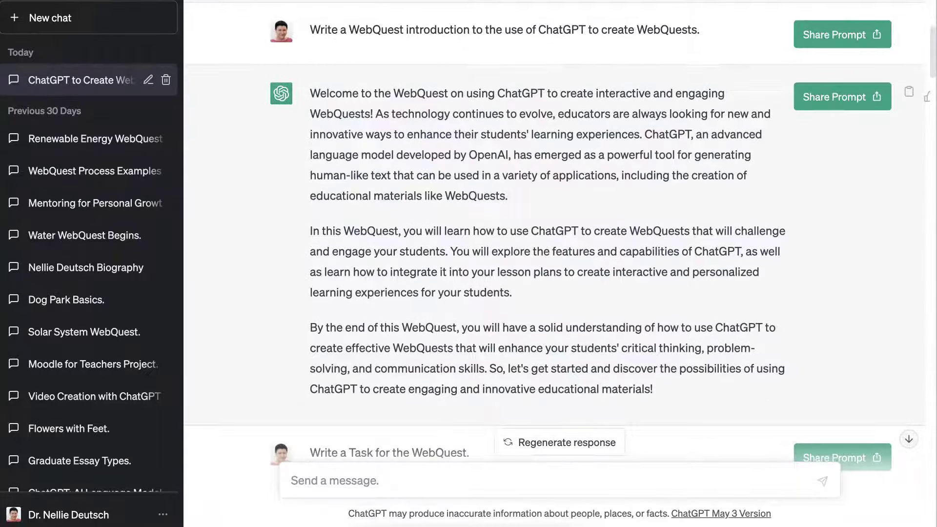
{"action": "left_click_drag", "start_coordinate": [311, 93], "coordinate": [652, 389]}
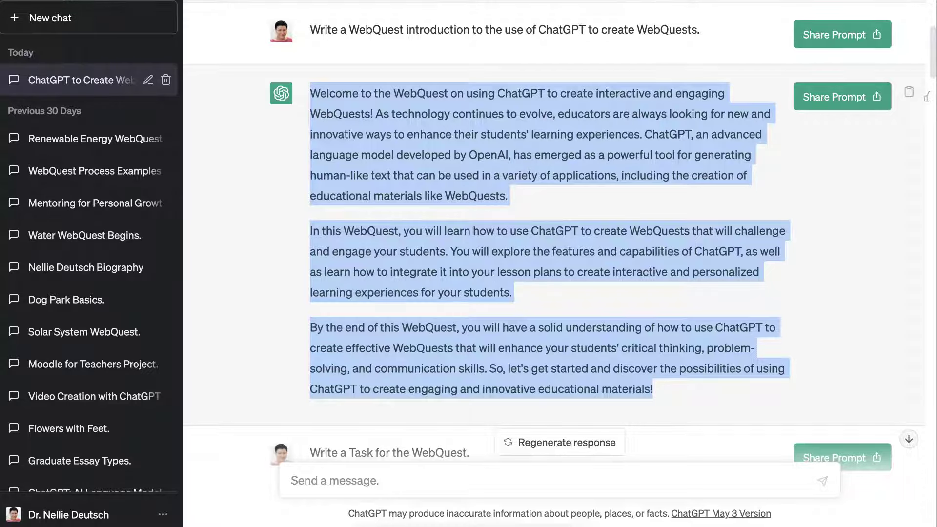
{"action": "right_click", "coordinate": [459, 89]}
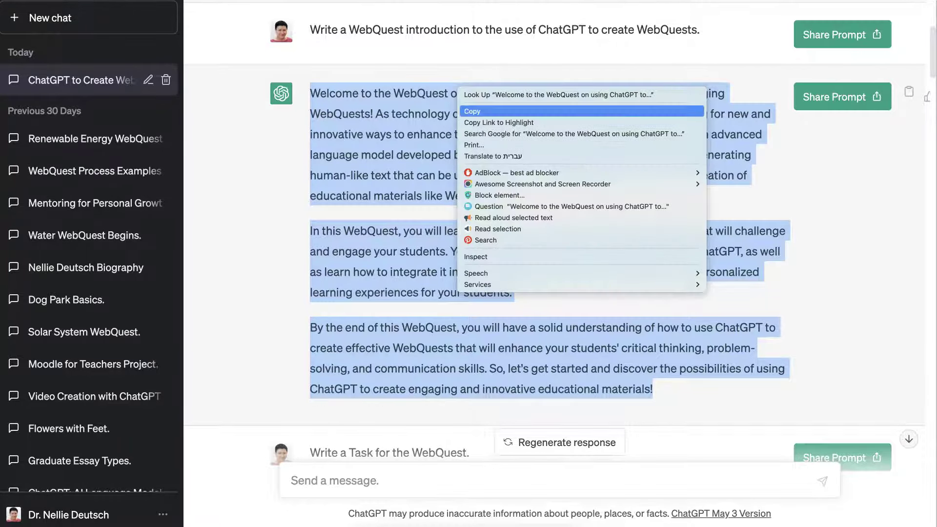
{"action": "left_click", "coordinate": [472, 112]}
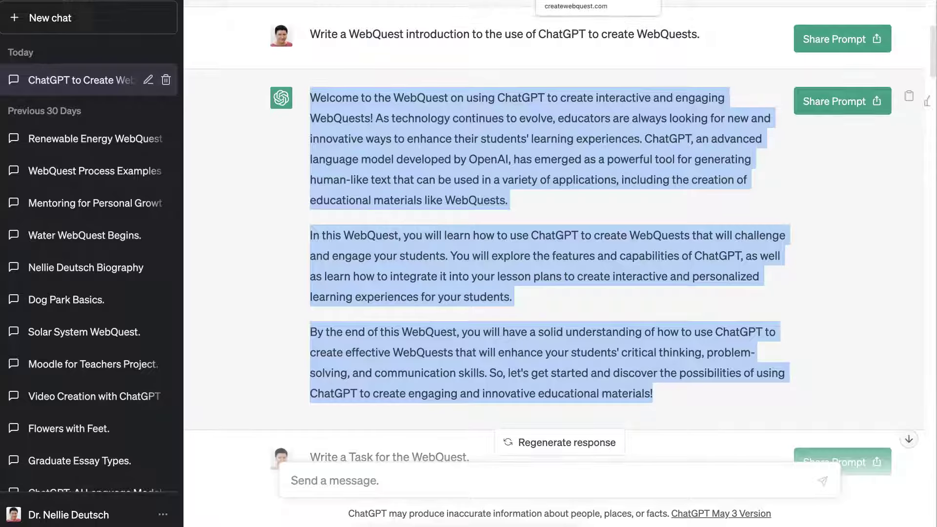
Step: Switch to the Create WebQuest site and enter the account username in the login form
{"action": "left_click", "coordinate": [593, 1]}
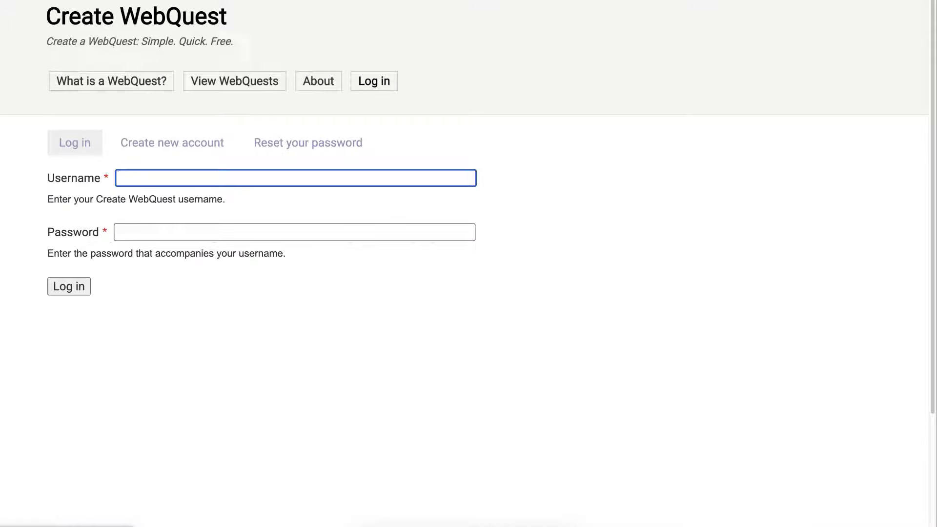
{"action": "type", "text": "nrl"}
{"action": "key", "text": "BackSpace"}
{"action": "key", "text": "BackSpace"}
{"action": "type", "text": "r"}
{"action": "key", "text": "BackSpace"}
{"action": "type", "text": "ell"}
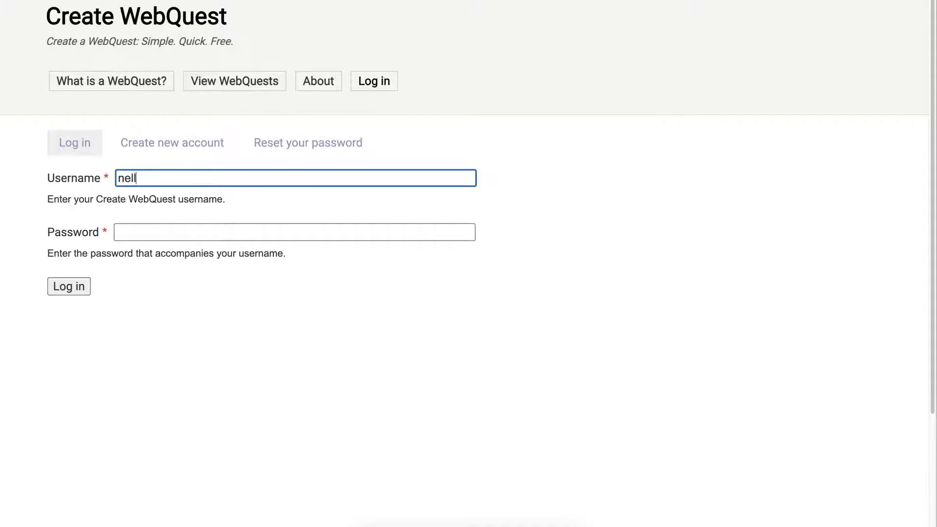
{"action": "type", "text": "iedeutsch"}
{"action": "key", "text": "Tab"}
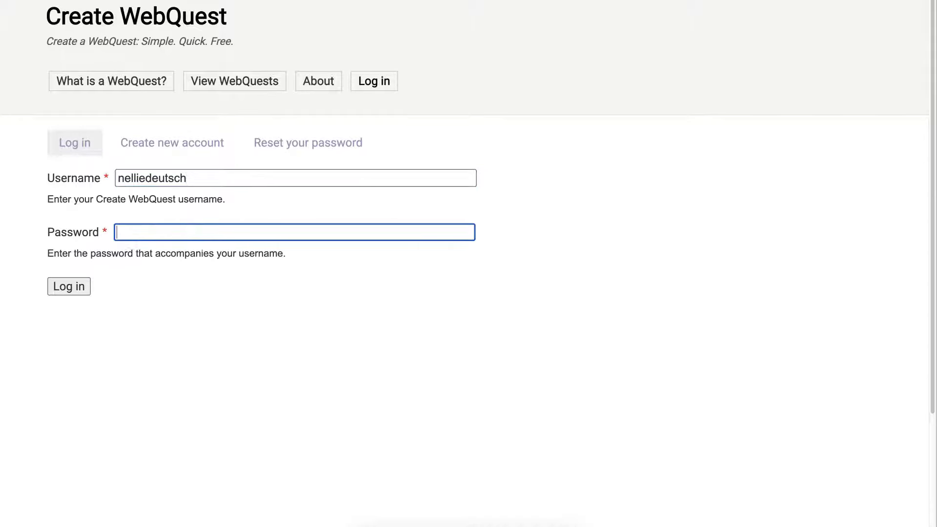
Step: Enter the account password and log in to the site
{"action": "type", "text": "•••••••••"}
{"action": "key", "text": "Return"}
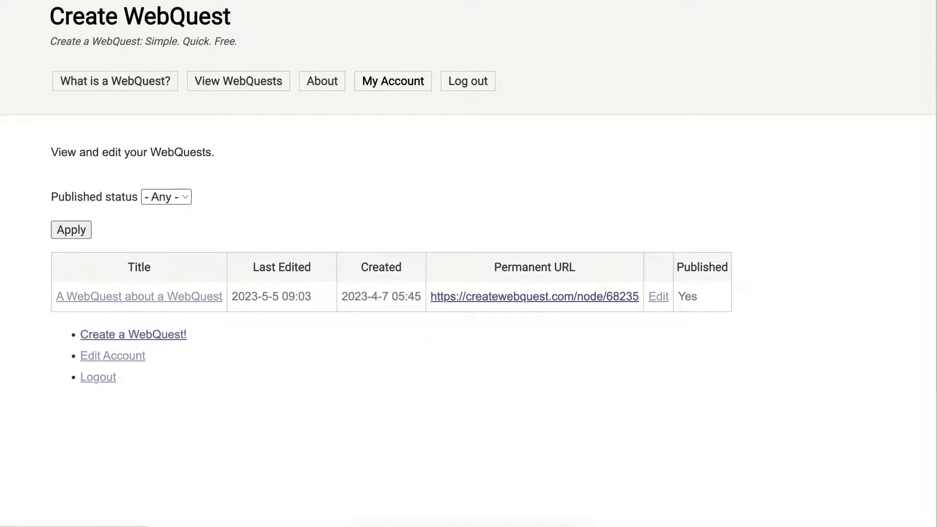
Step: Start a new WebQuest and paste the copied introduction text into its Introduction Content
{"action": "left_click", "coordinate": [123, 334]}
{"action": "scroll", "coordinate": [113, 361], "scroll_direction": "down", "scroll_amount": 2}
{"action": "left_click", "coordinate": [113, 352]}
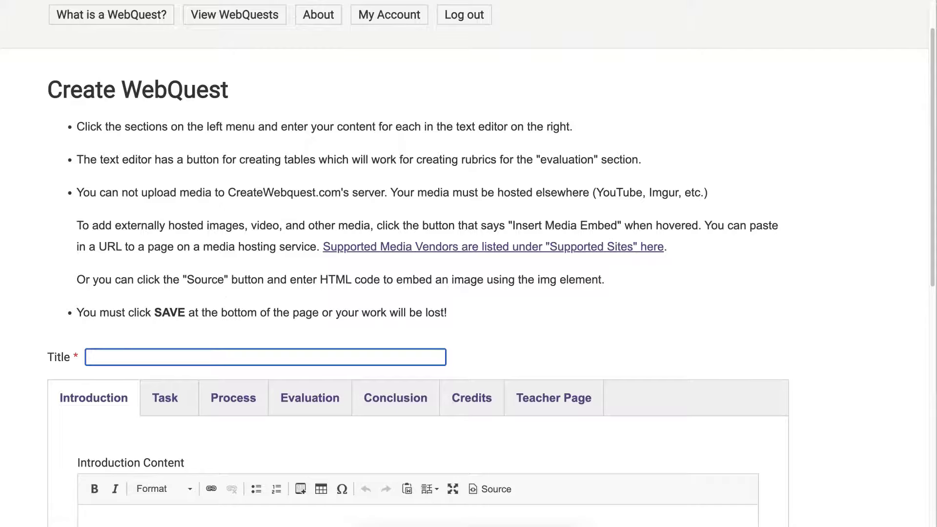
{"action": "scroll", "coordinate": [113, 352], "scroll_direction": "down", "scroll_amount": 5}
{"action": "left_click", "coordinate": [84, 292]}
{"action": "key", "text": "ctrl+v"}
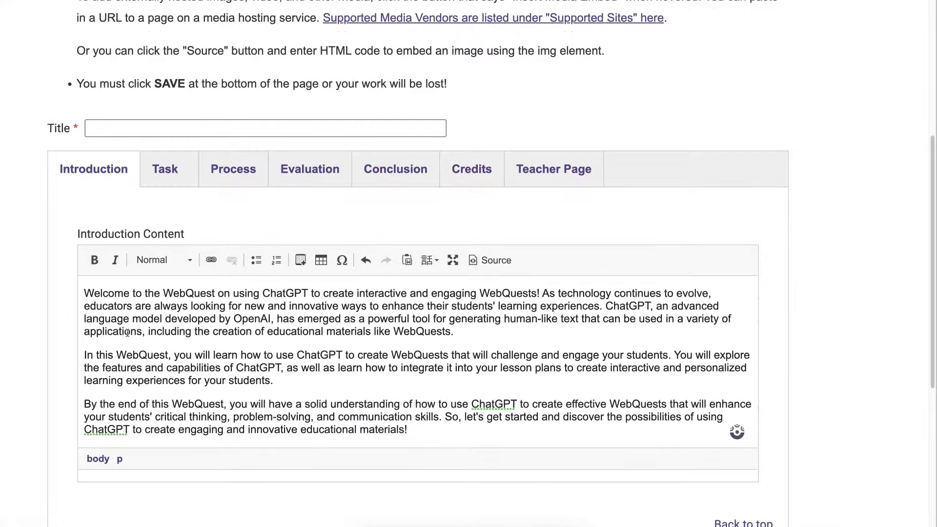
Step: Set the WebQuest's title to "Using ChatGPT to Create WebQuests"
{"action": "scroll", "coordinate": [468, 263], "scroll_direction": "up", "scroll_amount": 2}
{"action": "scroll", "coordinate": [468, 264], "scroll_direction": "up", "scroll_amount": 1}
{"action": "left_click", "coordinate": [105, 253]}
{"action": "type", "text": "Usign"}
{"action": "key", "text": "BackSpace"}
{"action": "key", "text": "BackSpace"}
{"action": "key", "text": "BackSpace"}
{"action": "type", "text": "ing V"}
{"action": "key", "text": "BackSpace"}
{"action": "type", "text": "CHa"}
{"action": "key", "text": "BackSpace"}
{"action": "key", "text": "BackSpace"}
{"action": "type", "text": "hi"}
{"action": "key", "text": "BackSpace"}
{"action": "type", "text": "at "}
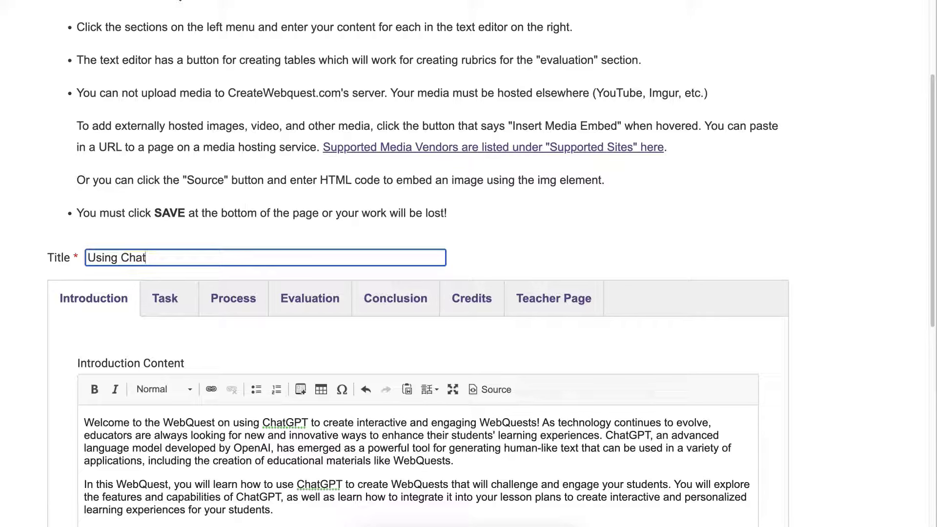
{"action": "type", "text": "GPT to Creat"}
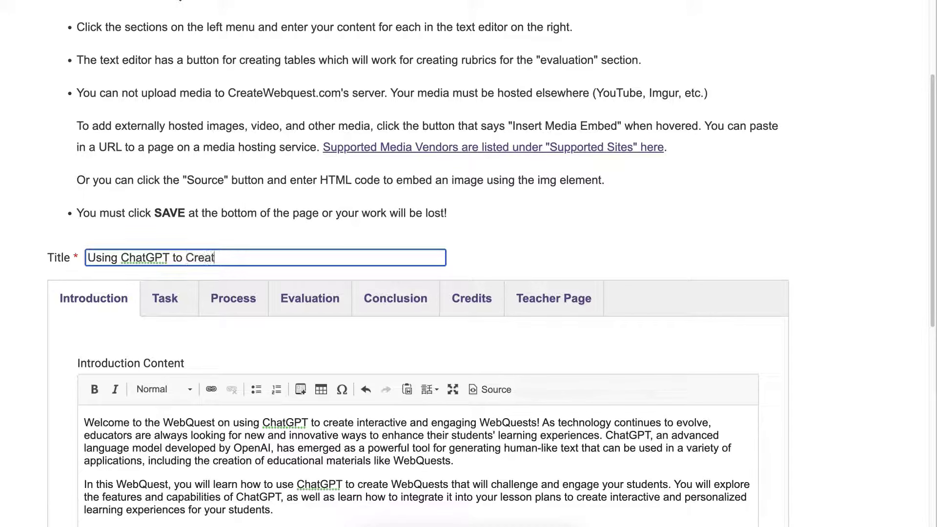
{"action": "type", "text": "e WebQuests"}
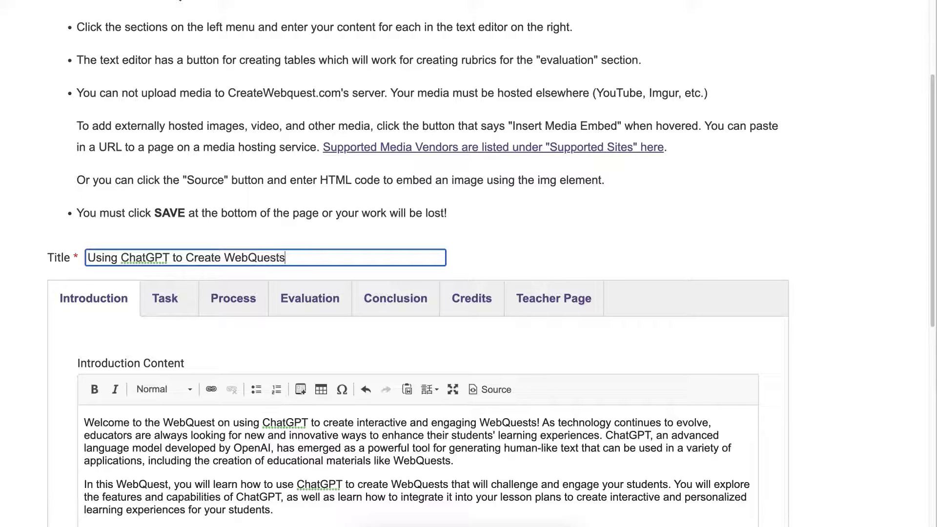
Step: Save the new WebQuest without publishing it and review the introduction on its page
{"action": "scroll", "coordinate": [468, 263], "scroll_direction": "down", "scroll_amount": 8}
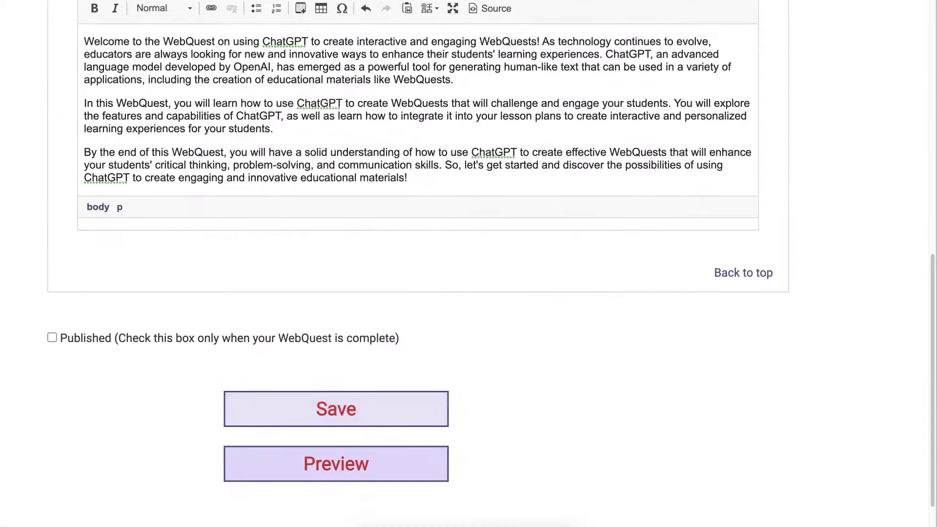
{"action": "left_click", "coordinate": [336, 409]}
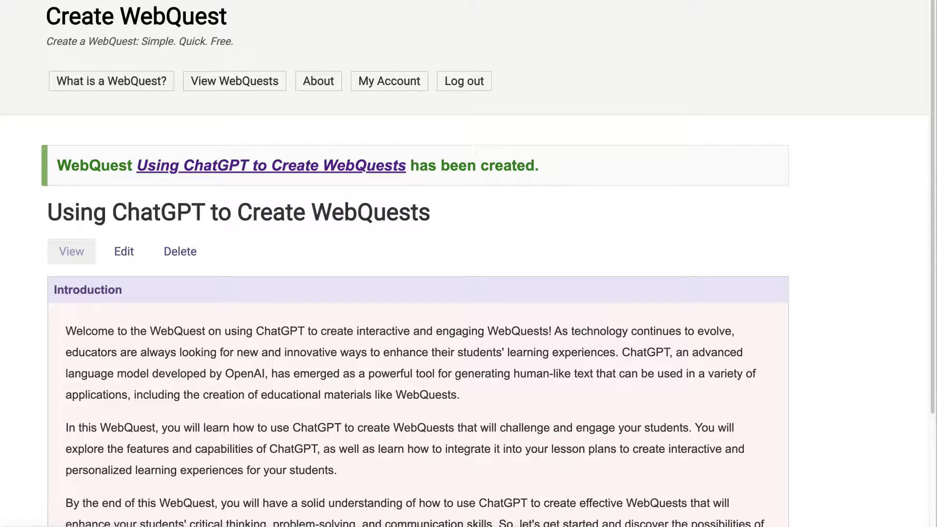
{"action": "scroll", "coordinate": [468, 263], "scroll_direction": "down", "scroll_amount": 3}
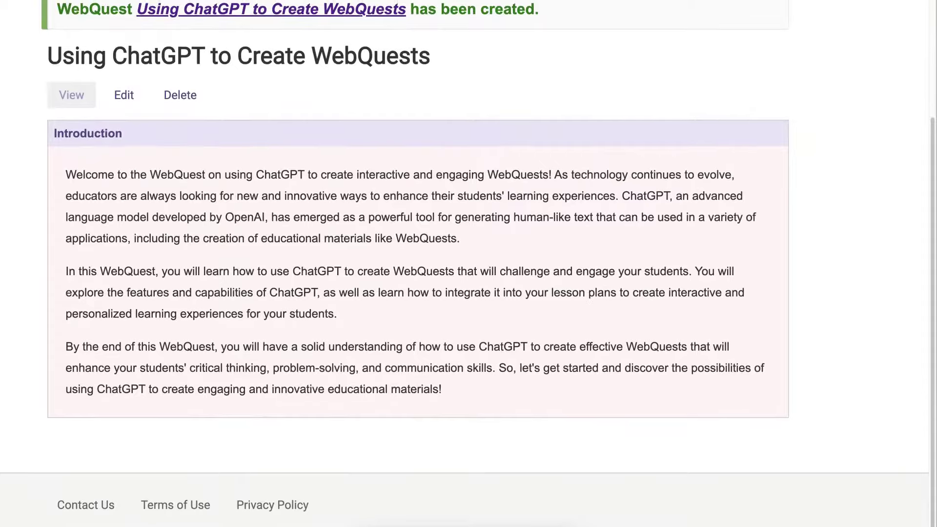
{"action": "scroll", "coordinate": [124, 94], "scroll_direction": "up", "scroll_amount": 1}
{"action": "scroll", "coordinate": [124, 135], "scroll_direction": "up", "scroll_amount": 2}
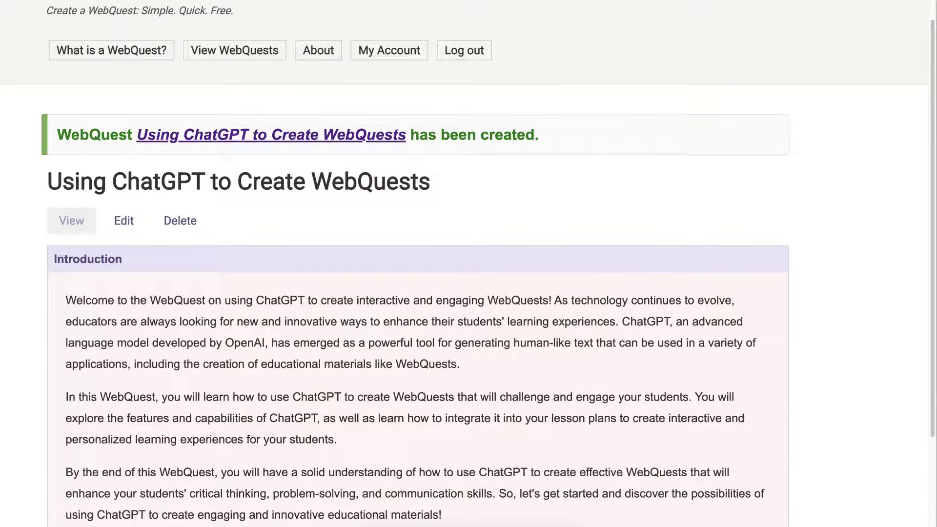
{"action": "scroll", "coordinate": [110, 254], "scroll_direction": "down", "scroll_amount": 3}
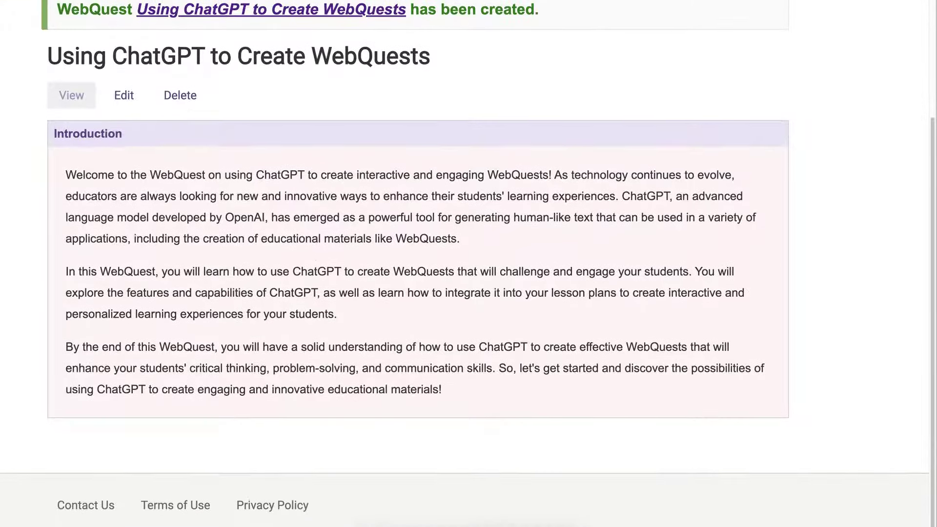
Step: Open the saved WebQuest for editing and go to its Process section
{"action": "left_click", "coordinate": [128, 96]}
{"action": "scroll", "coordinate": [259, 349], "scroll_direction": "down", "scroll_amount": 3}
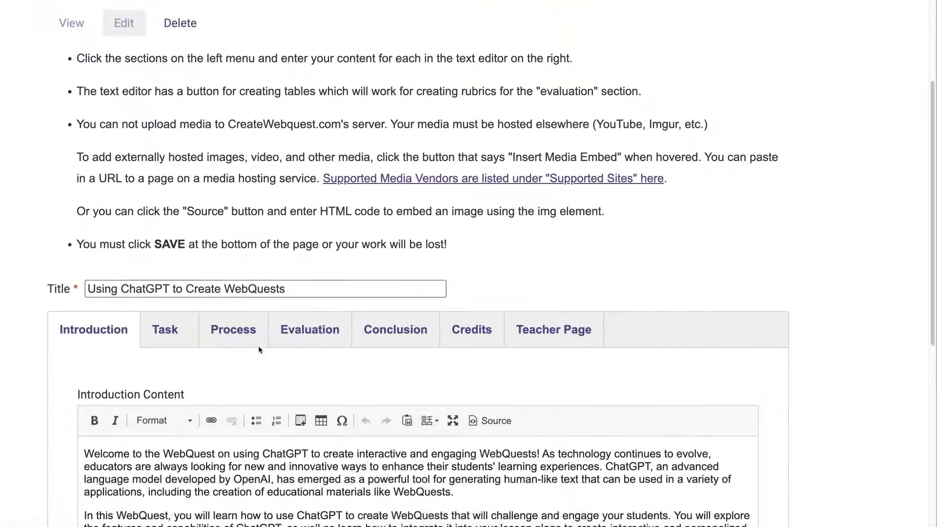
{"action": "scroll", "coordinate": [259, 350], "scroll_direction": "down", "scroll_amount": 2}
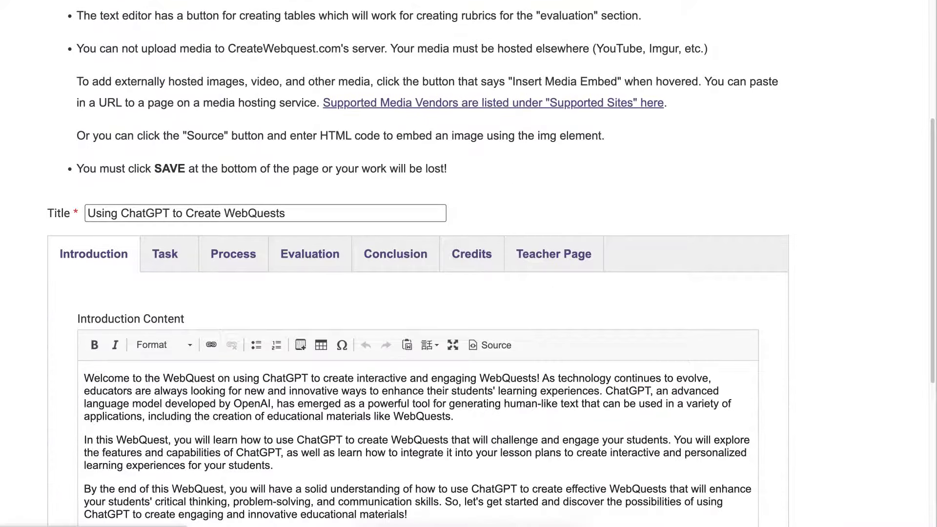
{"action": "scroll", "coordinate": [419, 293], "scroll_direction": "down", "scroll_amount": 4}
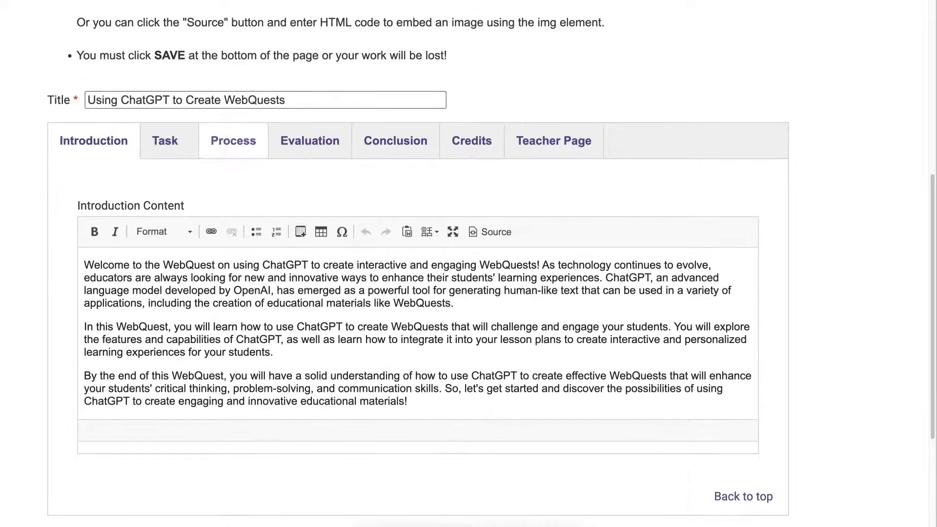
{"action": "left_click", "coordinate": [233, 141]}
{"action": "left_click", "coordinate": [84, 264]}
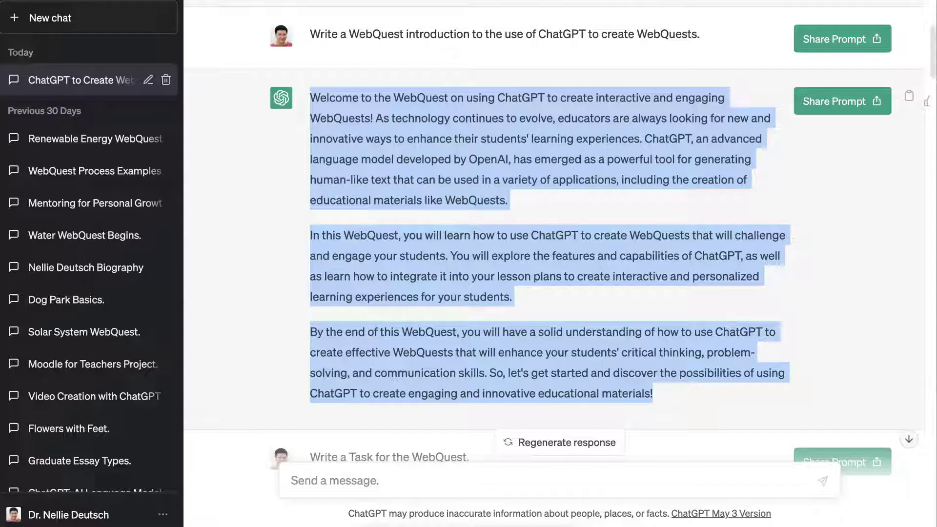
Step: Switch to ChatGPT and copy the Task response below its heading, from "In this task" through "Good luck!"
{"action": "scroll", "coordinate": [572, 287], "scroll_direction": "down", "scroll_amount": 3}
{"action": "scroll", "coordinate": [572, 286], "scroll_direction": "down", "scroll_amount": 2}
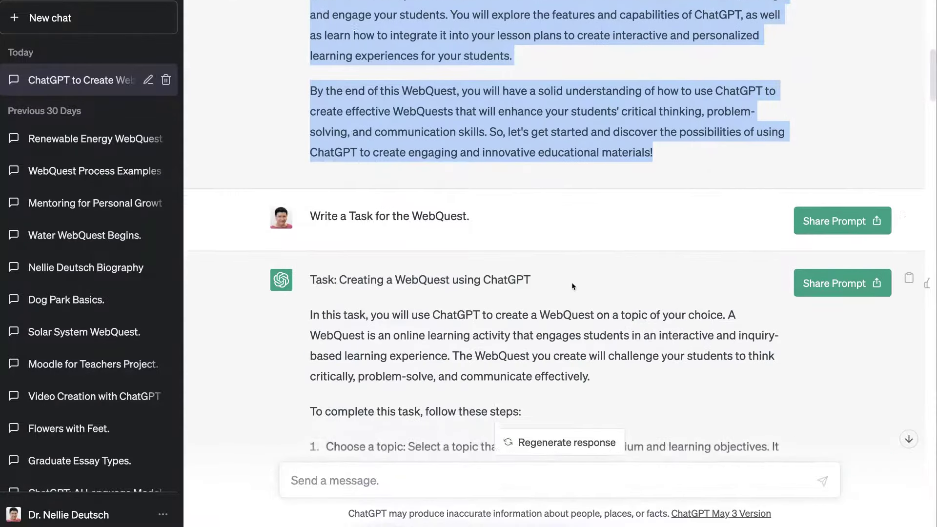
{"action": "scroll", "coordinate": [560, 232], "scroll_direction": "down", "scroll_amount": 2}
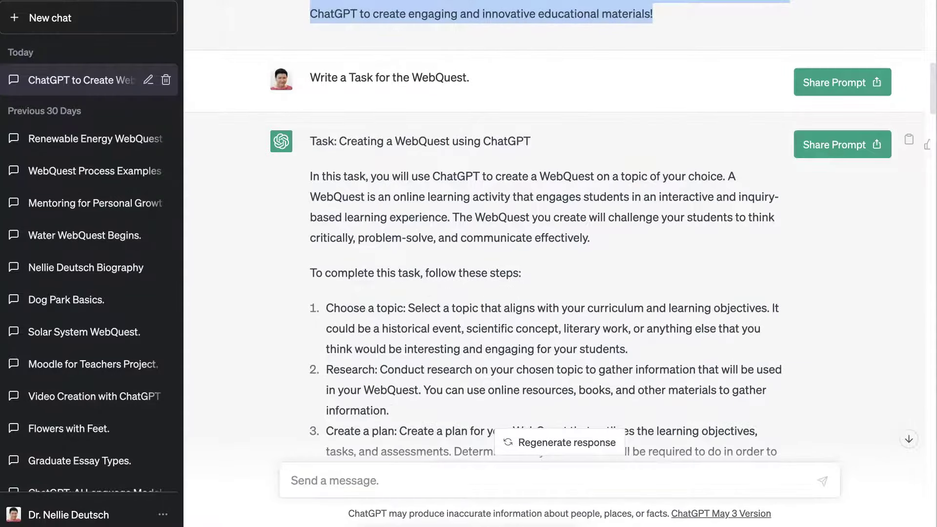
{"action": "left_click_drag", "start_coordinate": [310, 169], "coordinate": [628, 349]}
{"action": "scroll", "coordinate": [560, 235], "scroll_direction": "down", "scroll_amount": 2}
{"action": "left_click_drag", "start_coordinate": [383, 85], "coordinate": [384, 105]}
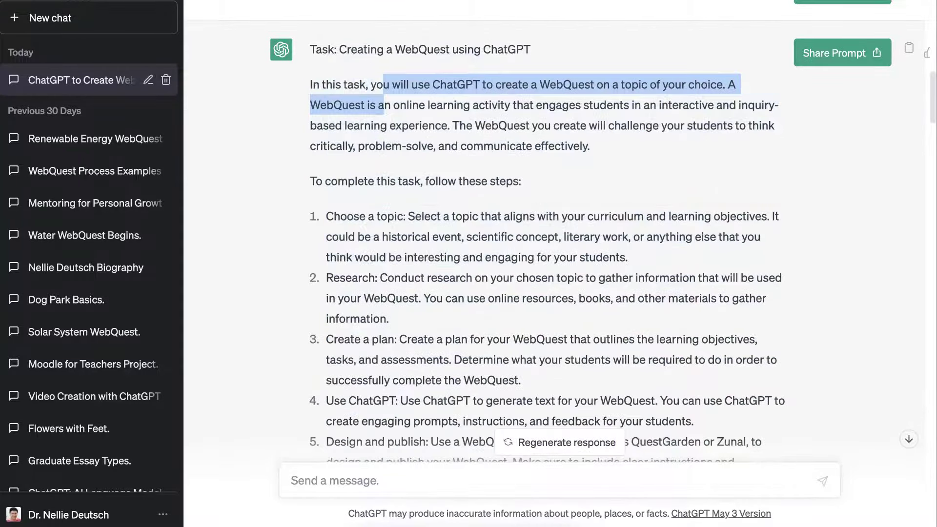
{"action": "left_click_drag", "start_coordinate": [310, 84], "coordinate": [763, 441]}
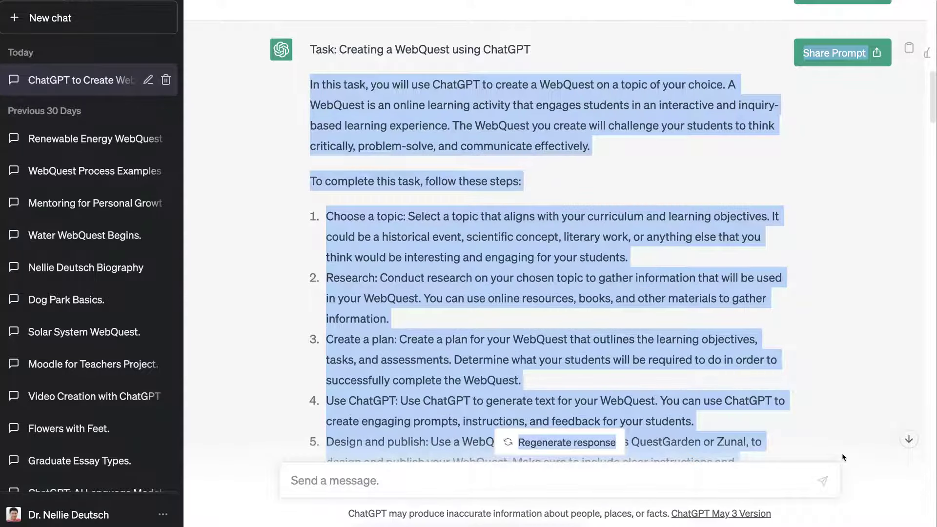
{"action": "scroll", "coordinate": [844, 457], "scroll_direction": "down", "scroll_amount": 1}
{"action": "left_click_drag", "start_coordinate": [844, 457], "coordinate": [555, 364]}
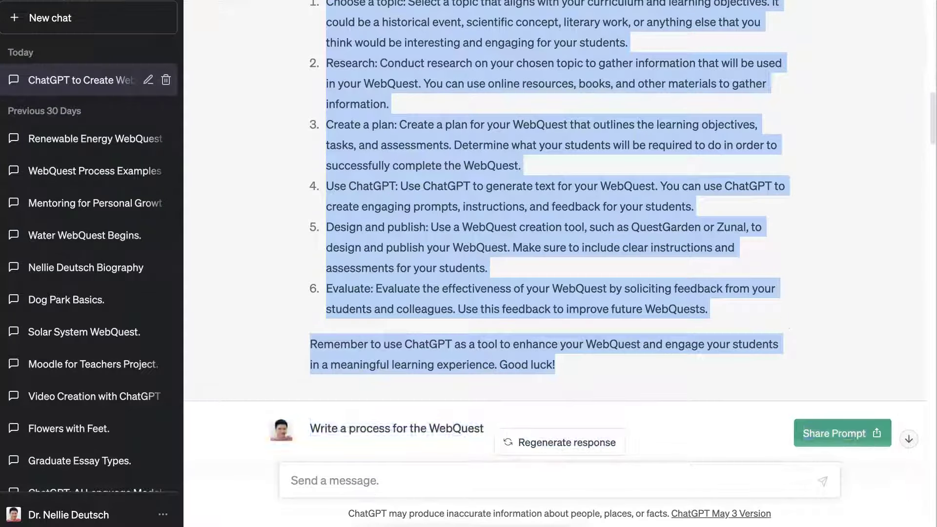
{"action": "right_click", "coordinate": [527, 202]}
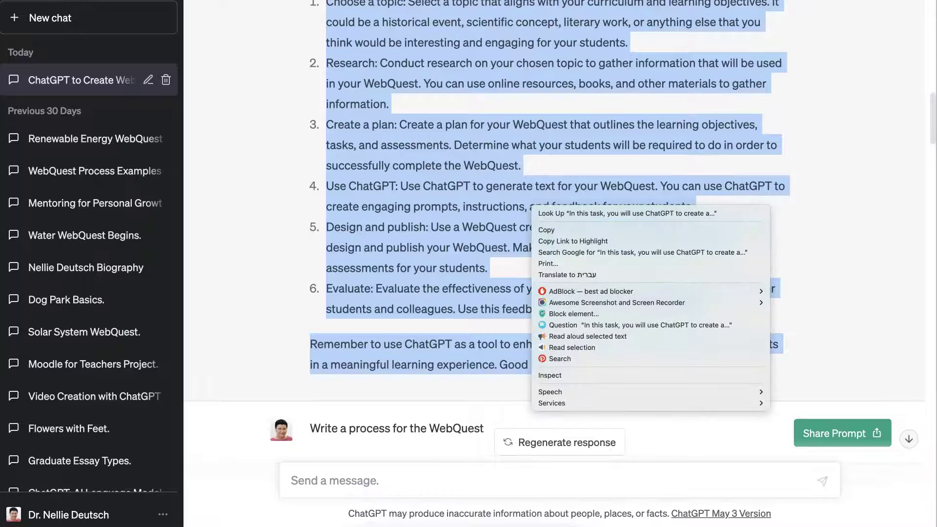
{"action": "left_click", "coordinate": [542, 228]}
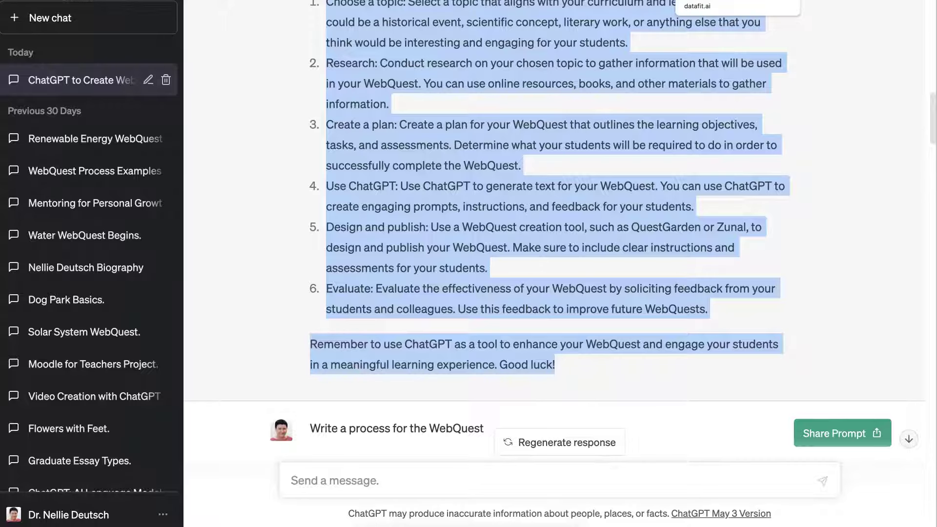
Step: Return to the WebQuest editor and paste the copied Task response into the Task section's content
{"action": "left_click", "coordinate": [737, 1]}
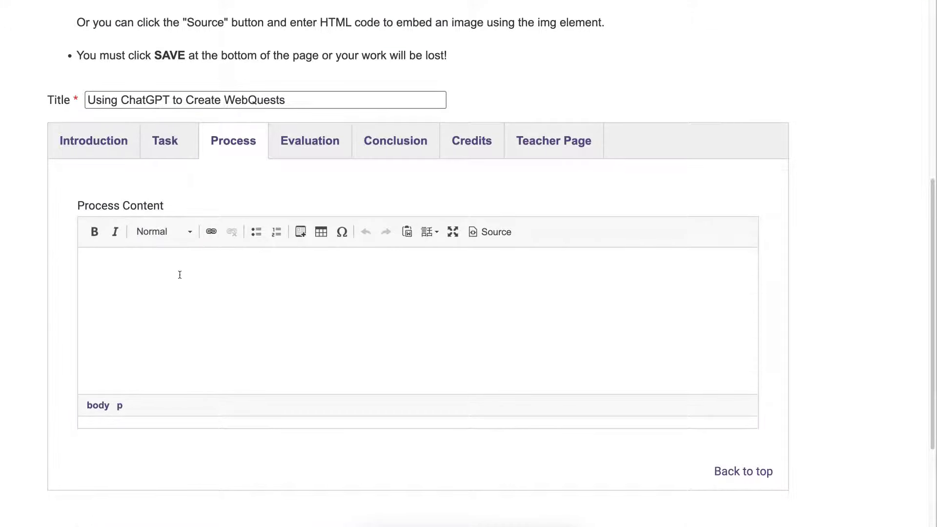
{"action": "left_click", "coordinate": [165, 141]}
{"action": "left_click", "coordinate": [131, 274]}
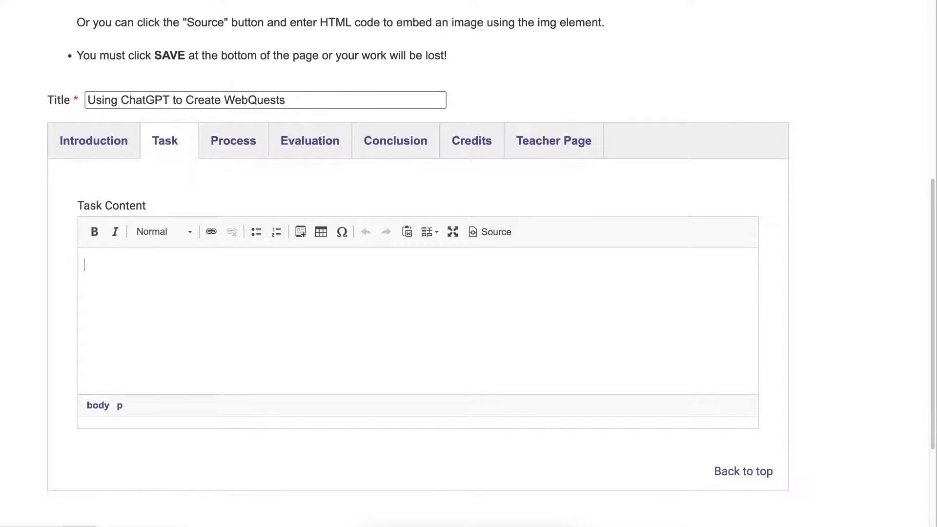
{"action": "key", "text": "ctrl+v"}
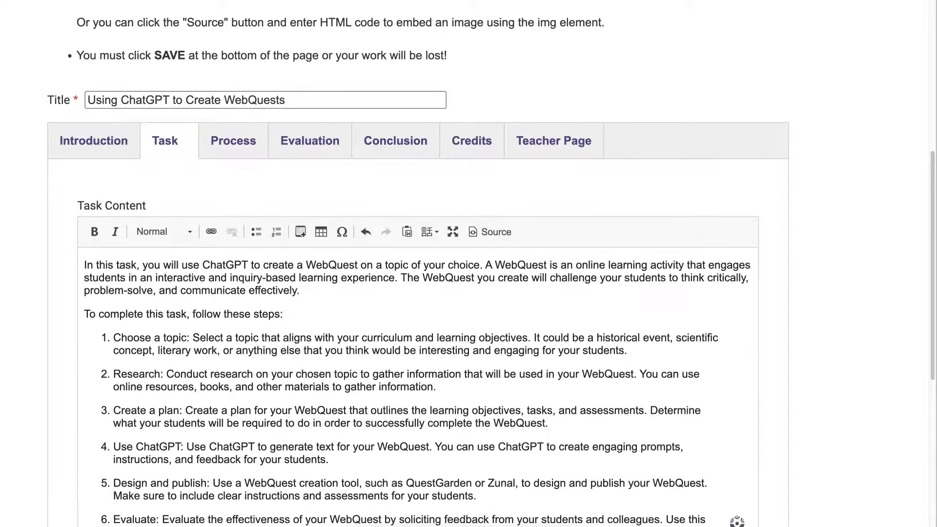
Step: Save the WebQuest as published and review the Task section on its page
{"action": "scroll", "coordinate": [739, 341], "scroll_direction": "down", "scroll_amount": 7}
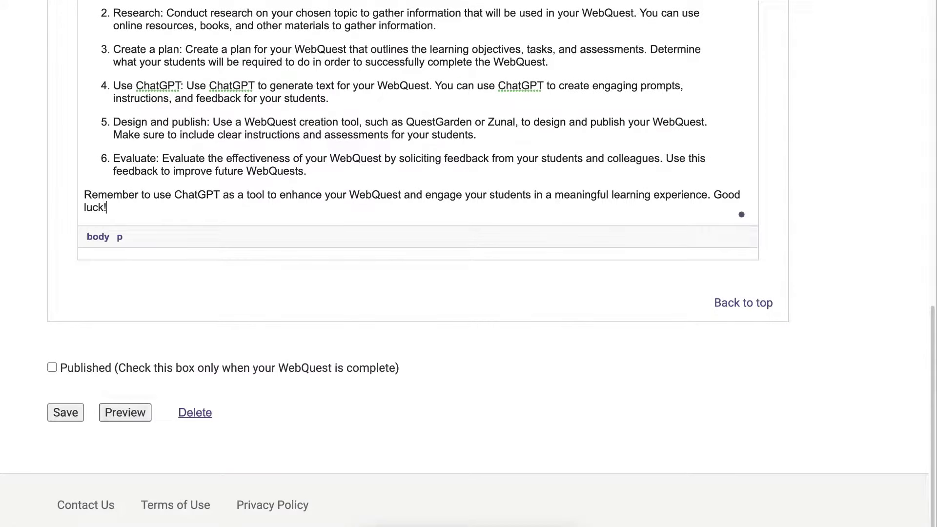
{"action": "left_click", "coordinate": [52, 367]}
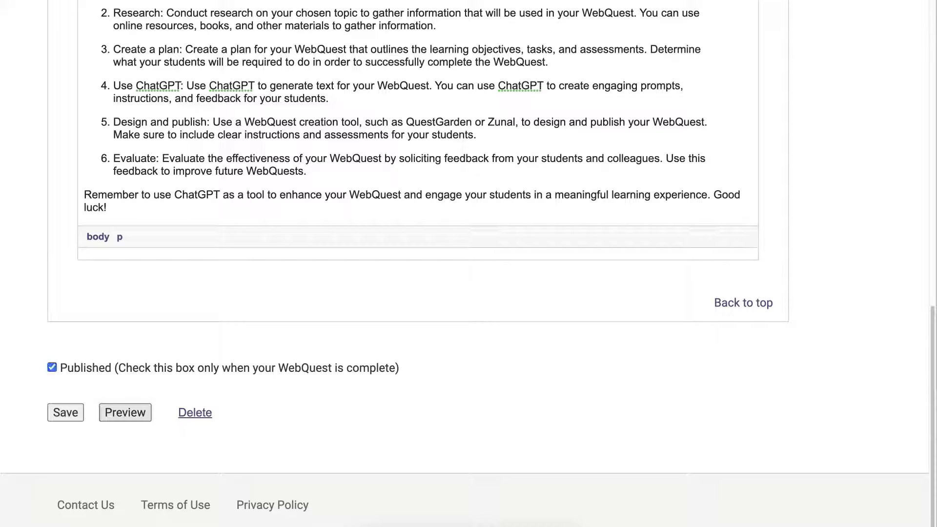
{"action": "left_click", "coordinate": [65, 412]}
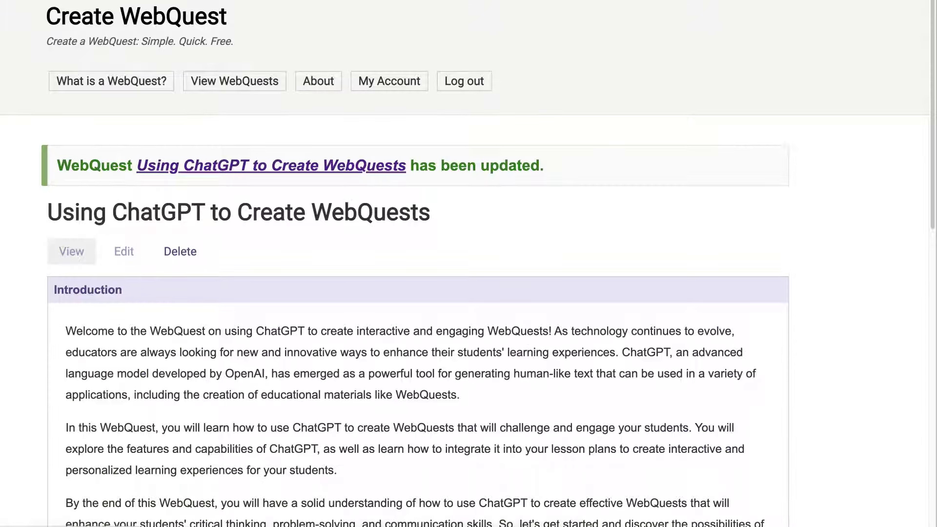
{"action": "scroll", "coordinate": [205, 209], "scroll_direction": "down", "scroll_amount": 1}
{"action": "scroll", "coordinate": [469, 263], "scroll_direction": "down", "scroll_amount": 5}
{"action": "scroll", "coordinate": [468, 263], "scroll_direction": "up", "scroll_amount": 3}
{"action": "scroll", "coordinate": [204, 304], "scroll_direction": "down", "scroll_amount": 10}
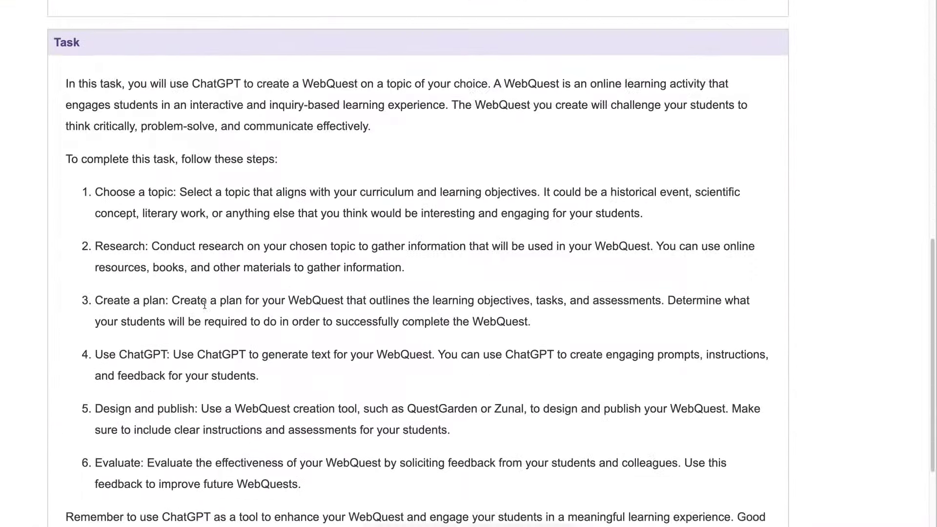
{"action": "scroll", "coordinate": [204, 317], "scroll_direction": "up", "scroll_amount": 10}
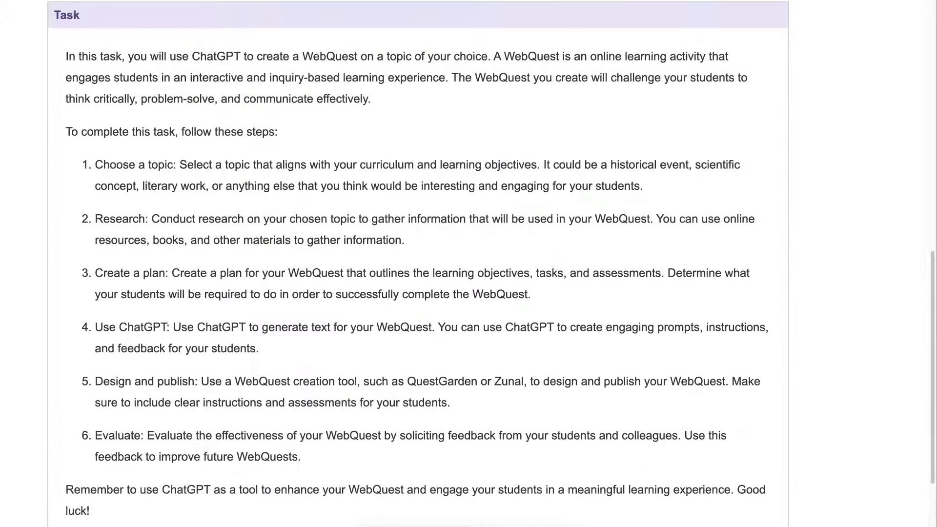
{"action": "scroll", "coordinate": [468, 264], "scroll_direction": "up", "scroll_amount": 4}
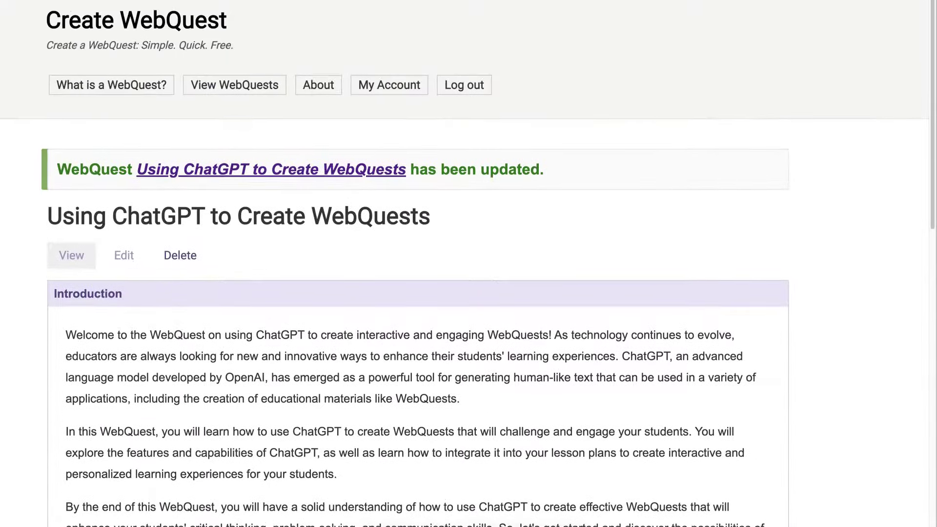
Step: Open the updated WebQuest for editing and go to its empty Process section
{"action": "left_click", "coordinate": [125, 251]}
{"action": "scroll", "coordinate": [133, 253], "scroll_direction": "down", "scroll_amount": 4}
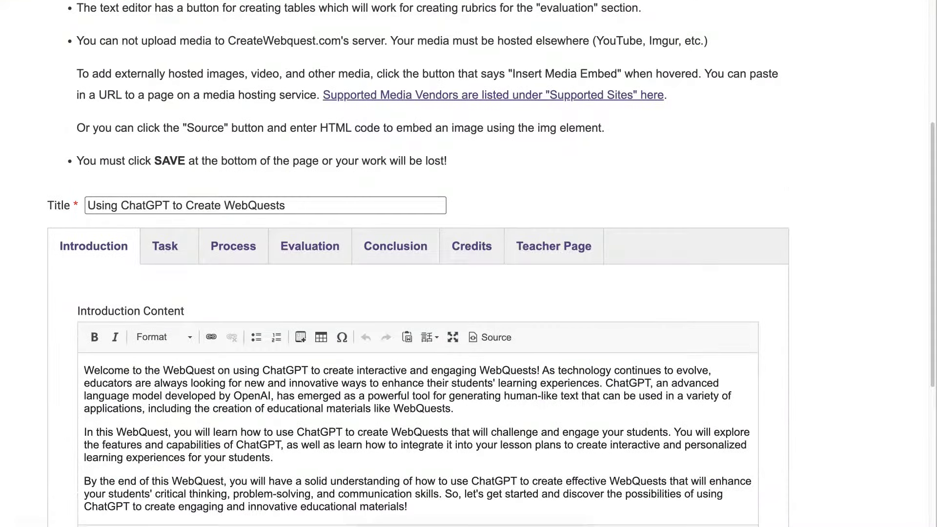
{"action": "left_click", "coordinate": [233, 246]}
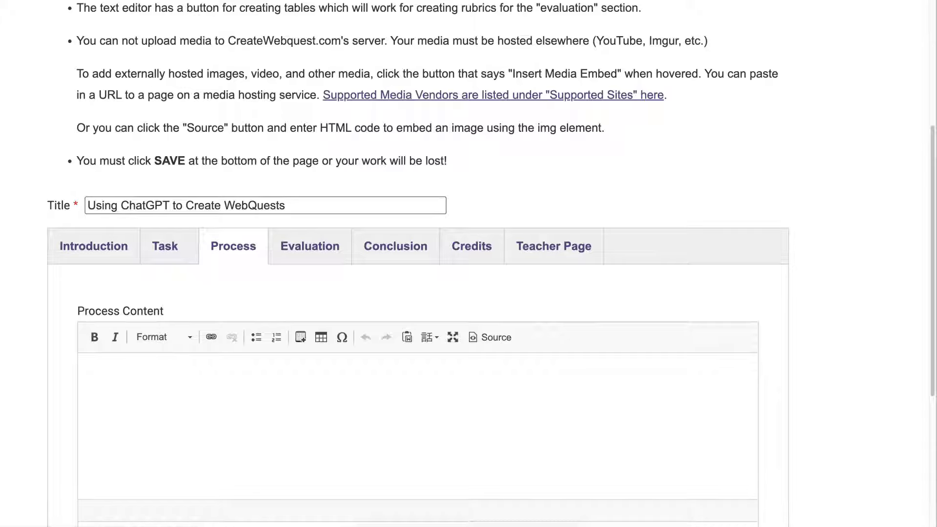
Step: Switch to ChatGPT and copy the Process response below its heading, from "Step 1: Introduction" through the end of Step 8
{"action": "key", "text": "ctrl+Tab"}
{"action": "scroll", "coordinate": [481, 285], "scroll_direction": "down", "scroll_amount": 5}
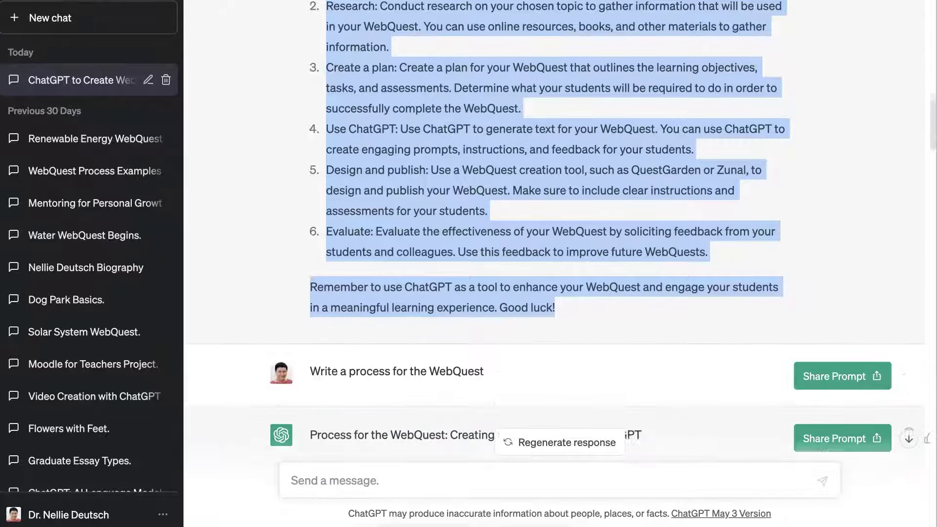
{"action": "scroll", "coordinate": [481, 285], "scroll_direction": "down", "scroll_amount": 2}
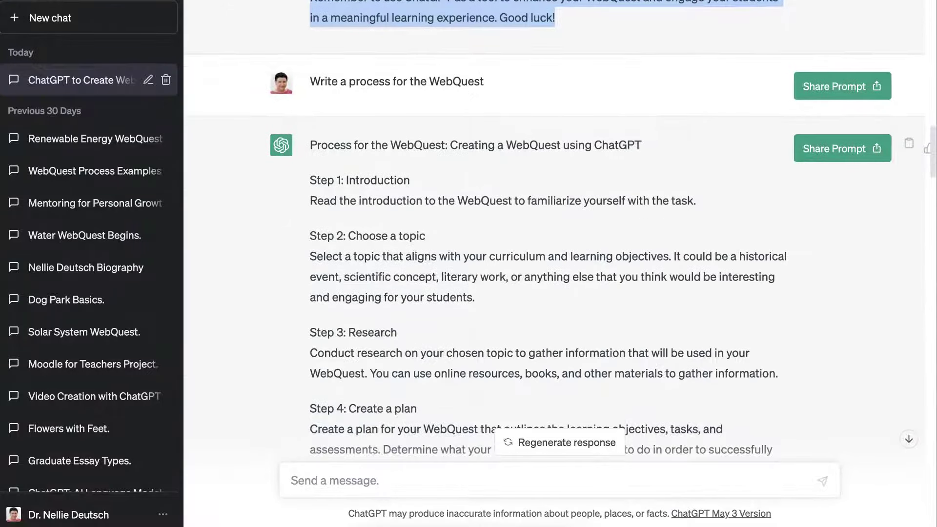
{"action": "left_click_drag", "start_coordinate": [310, 180], "coordinate": [616, 458]}
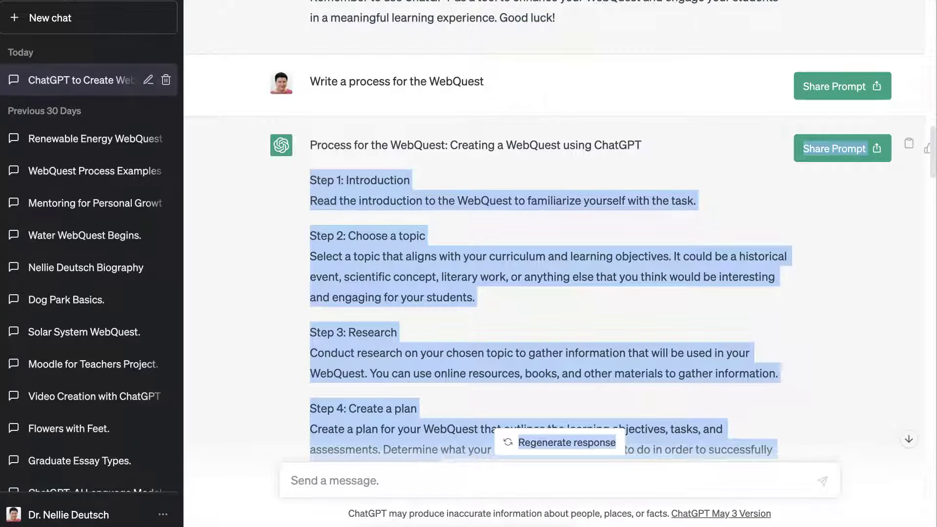
{"action": "left_click_drag", "start_coordinate": [757, 459], "coordinate": [668, 385]}
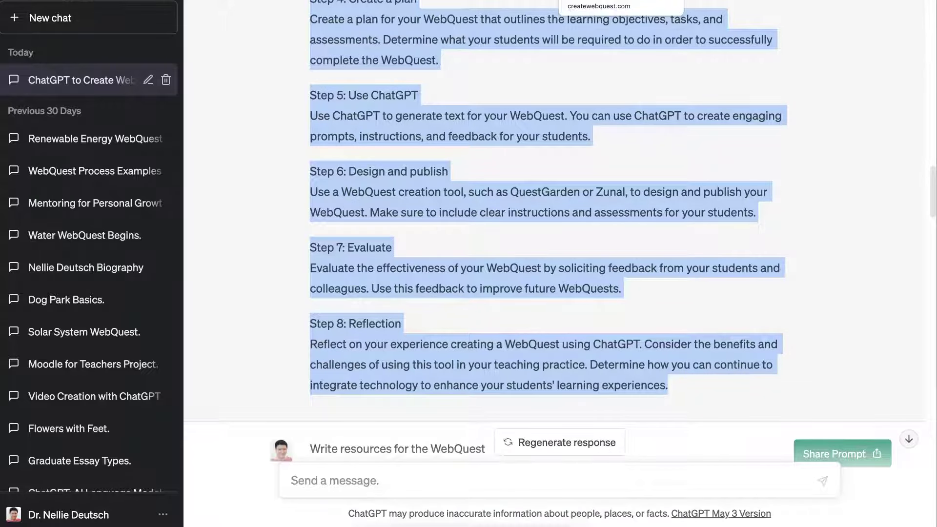
Step: Return to the WebQuest editor, paste the copied steps into the Process section's content, and save the WebQuest
{"action": "left_click", "coordinate": [599, 0]}
{"action": "left_click", "coordinate": [84, 370]}
{"action": "key", "text": "ctrl+v"}
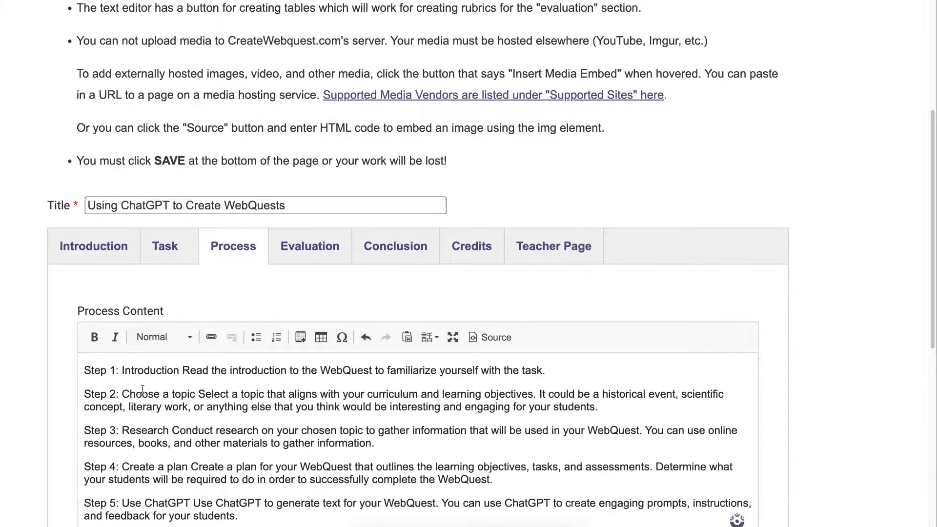
{"action": "scroll", "coordinate": [468, 263], "scroll_direction": "down", "scroll_amount": 10}
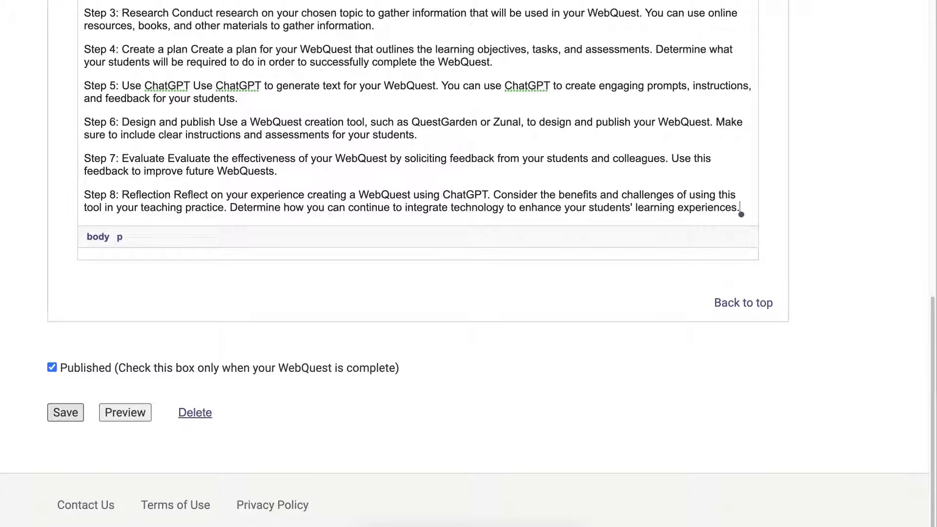
{"action": "left_click", "coordinate": [65, 412]}
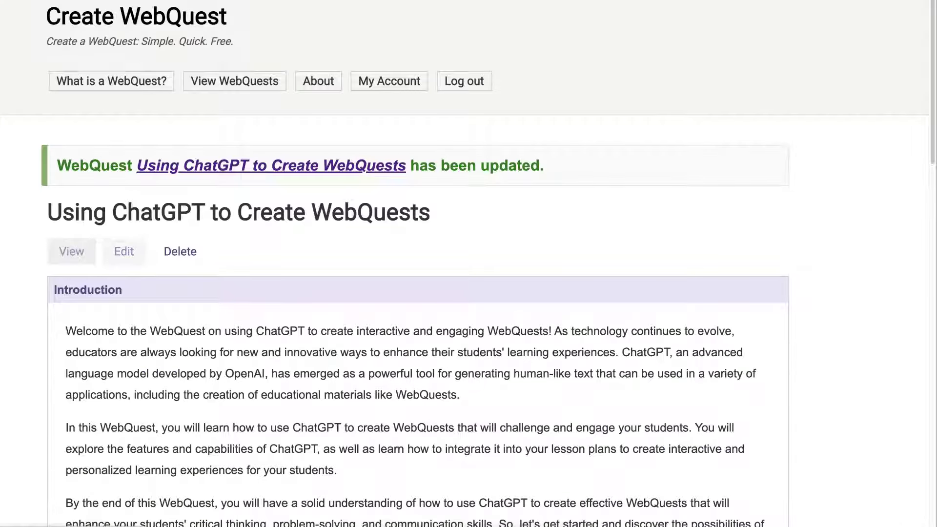
Step: Reopen the WebQuest for editing after saving the Process section
{"action": "left_click", "coordinate": [124, 251]}
{"action": "scroll", "coordinate": [376, 320], "scroll_direction": "down", "scroll_amount": 3}
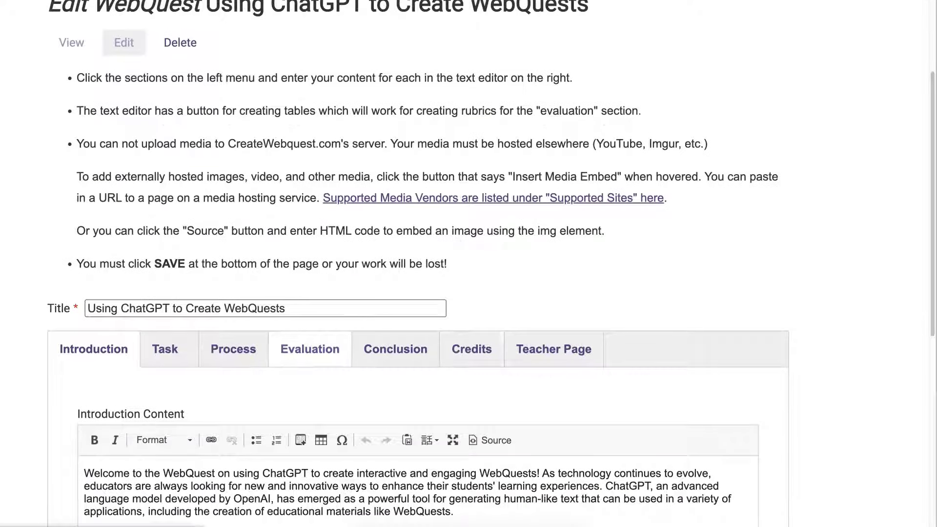
{"action": "scroll", "coordinate": [337, 324], "scroll_direction": "down", "scroll_amount": 1}
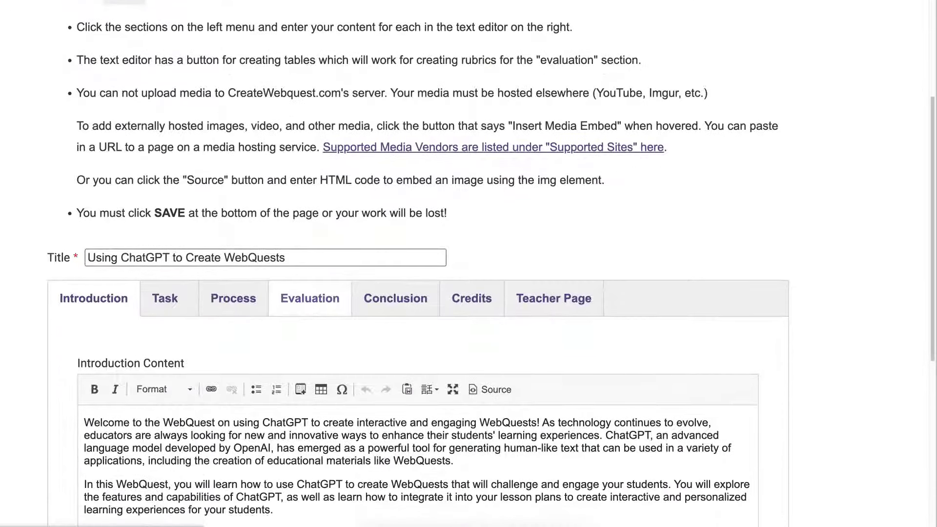
{"action": "scroll", "coordinate": [337, 324], "scroll_direction": "up", "scroll_amount": 5}
{"action": "scroll", "coordinate": [336, 324], "scroll_direction": "down", "scroll_amount": 1}
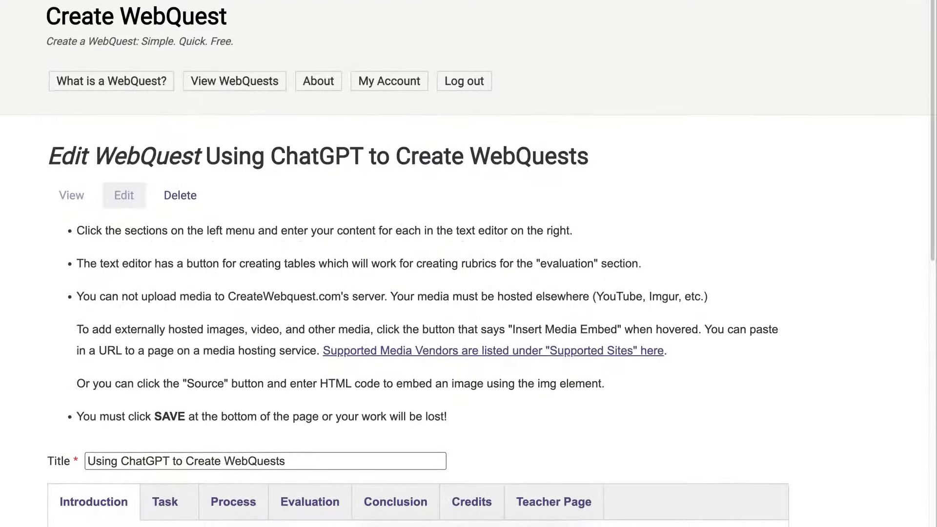